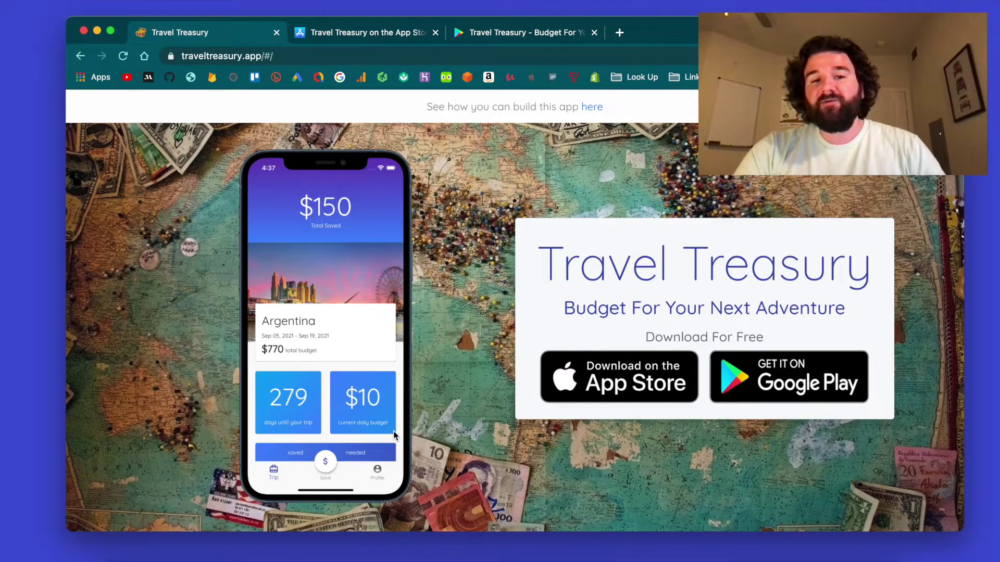
Look over the Travel Treasury landing page down to the Plan, Save and Budget feature descriptions.
scroll(395, 435, "down", 10)
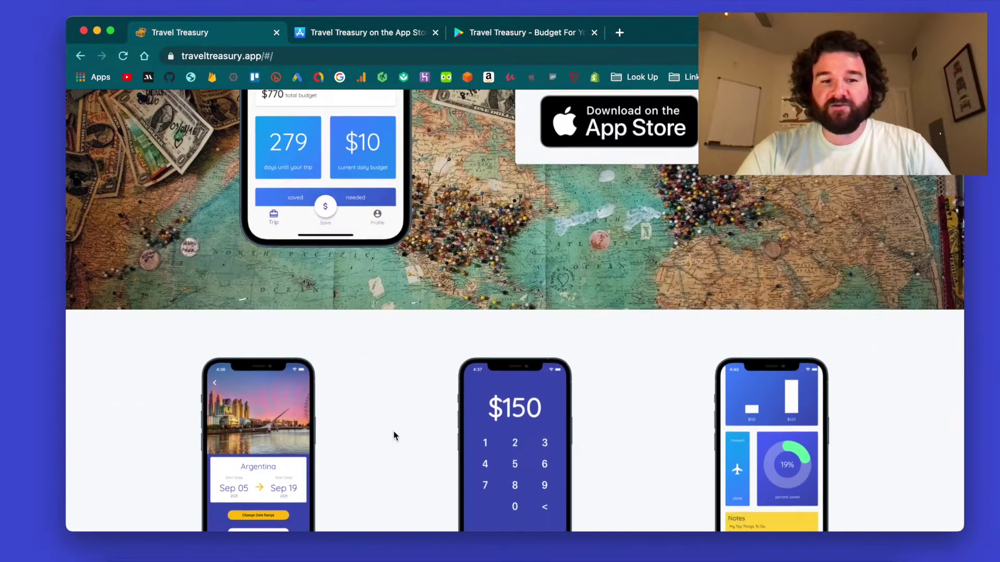
scroll(394, 435, "up", 5)
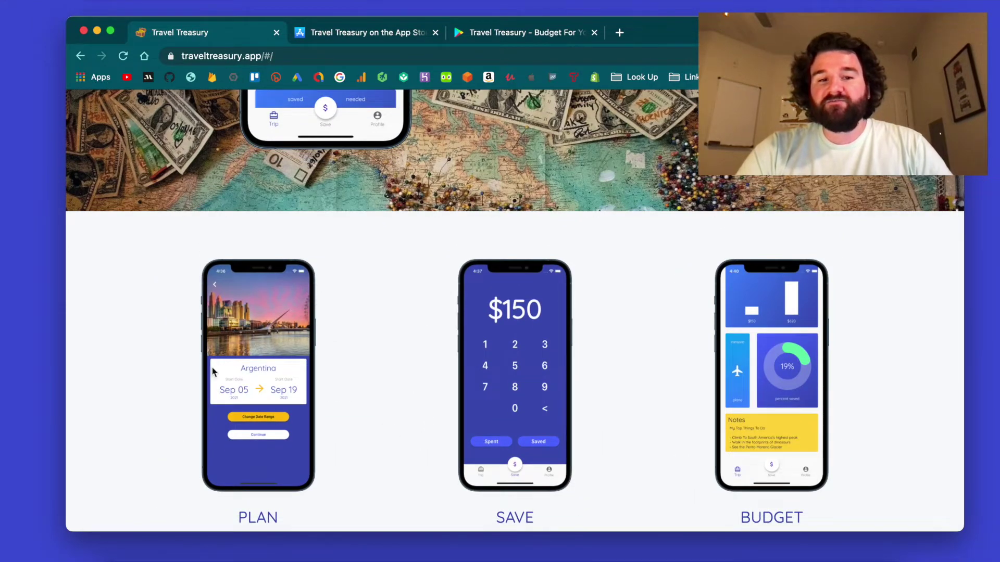
scroll(380, 359, "down", 1)
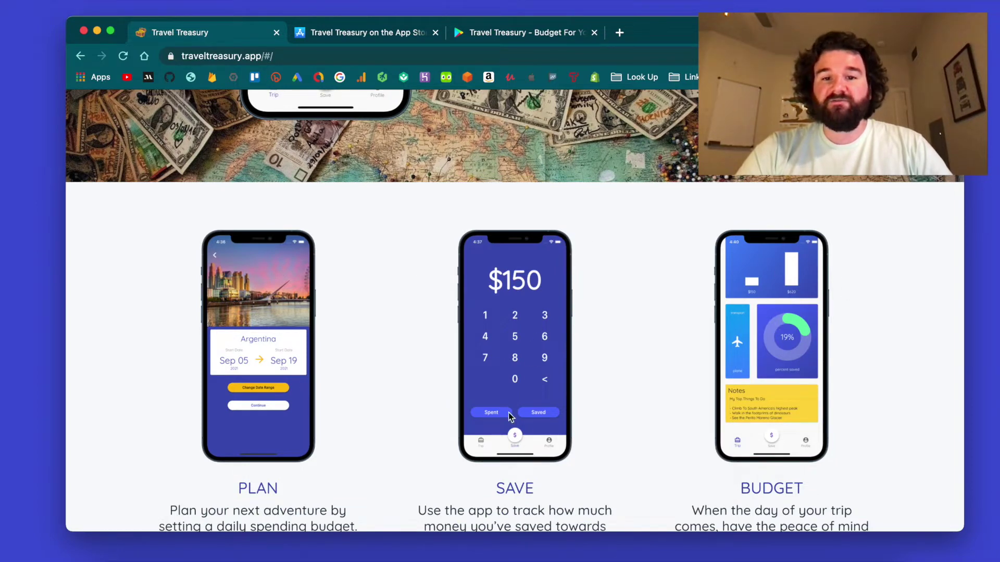
scroll(330, 367, "down", 5)
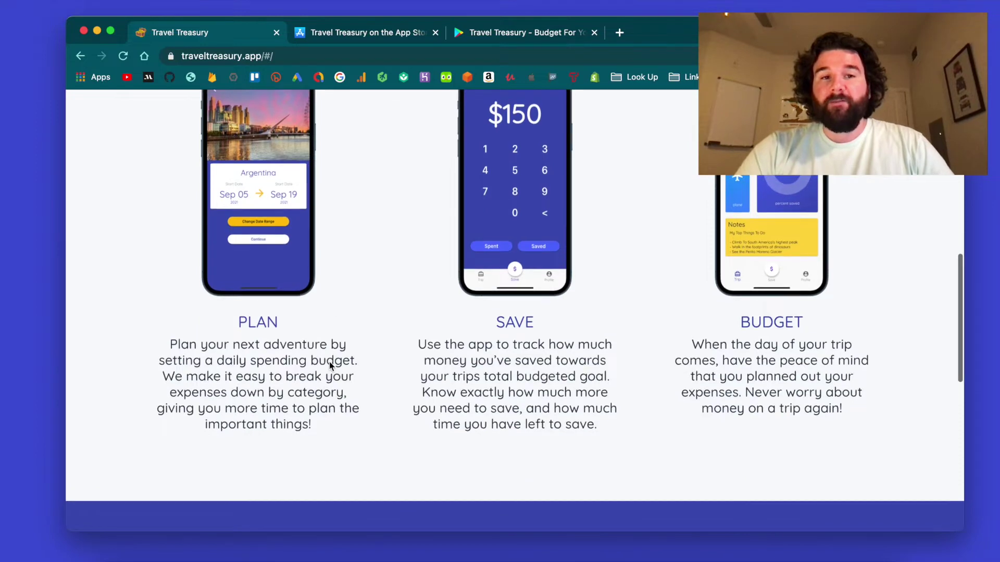
Compare Travel Treasury's screenshots on its App Store and Google Play listings, and return to the App Store listing.
left_click(335, 23)
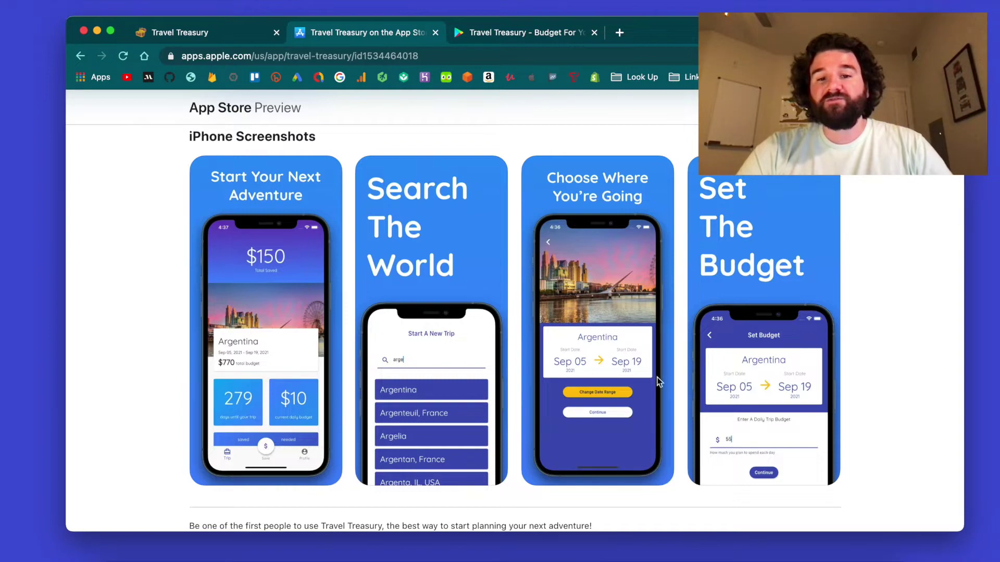
scroll(785, 333, "up", 2)
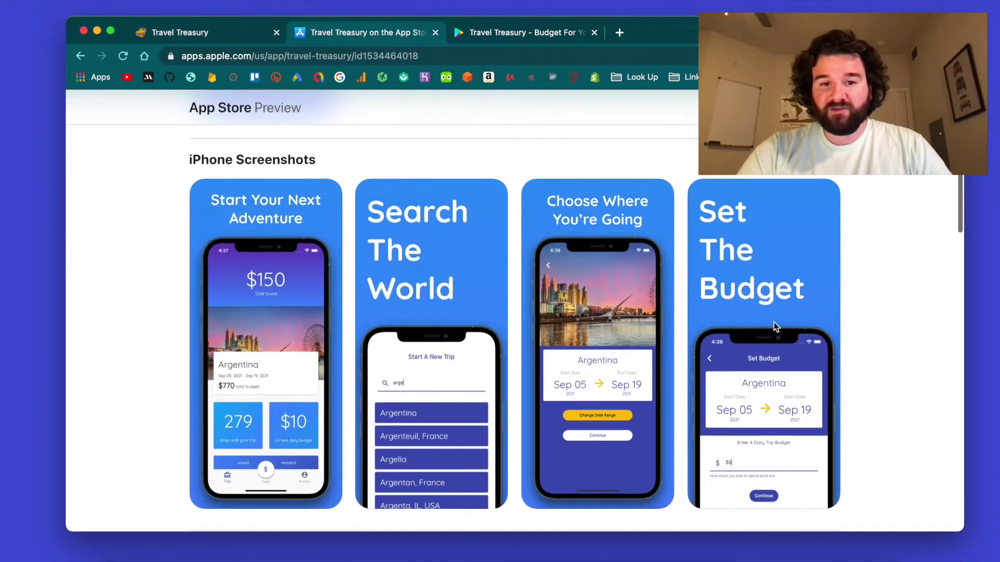
left_click(537, 33)
scroll(420, 289, "down", 4)
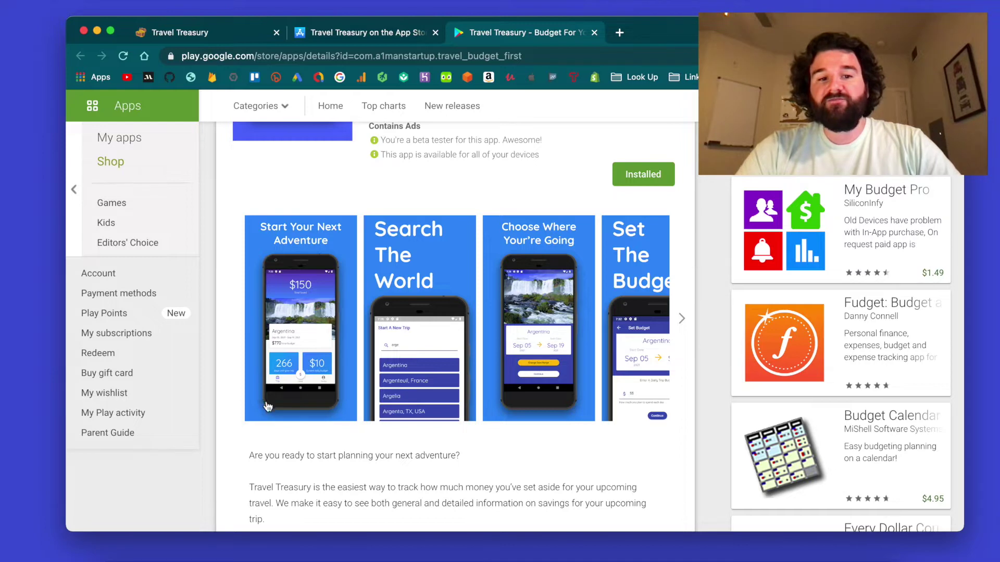
left_click(319, 33)
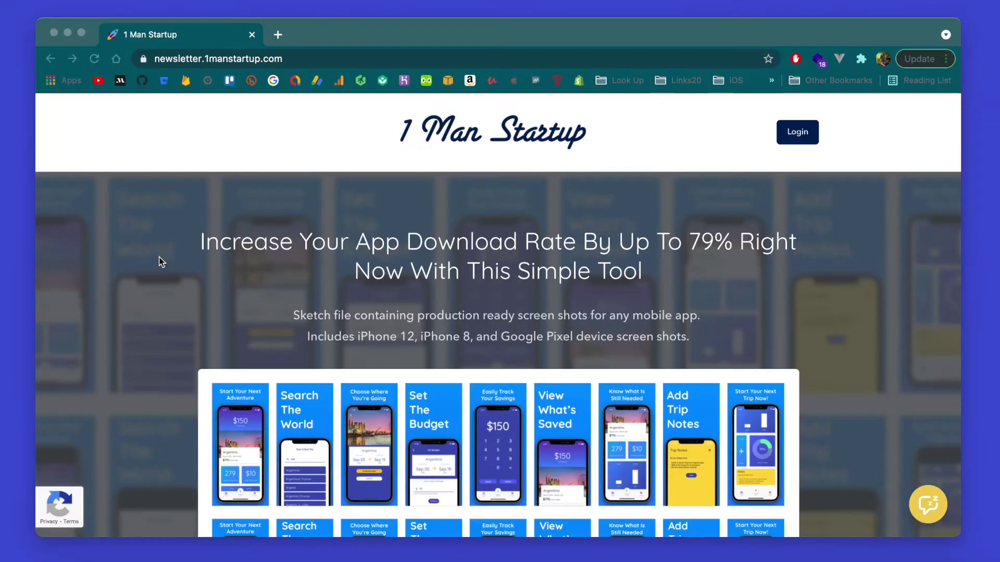
Read through the 1 Man Startup page about the Sketch template for iPhone 12, iPhone 8 and Google Pixel screenshots.
scroll(162, 262, "down", 5)
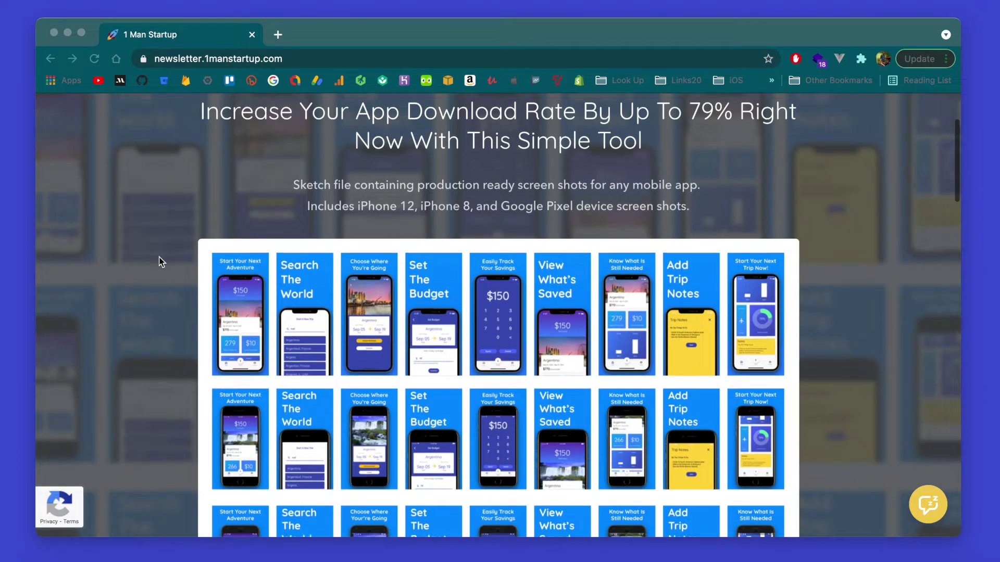
scroll(162, 261, "down", 8)
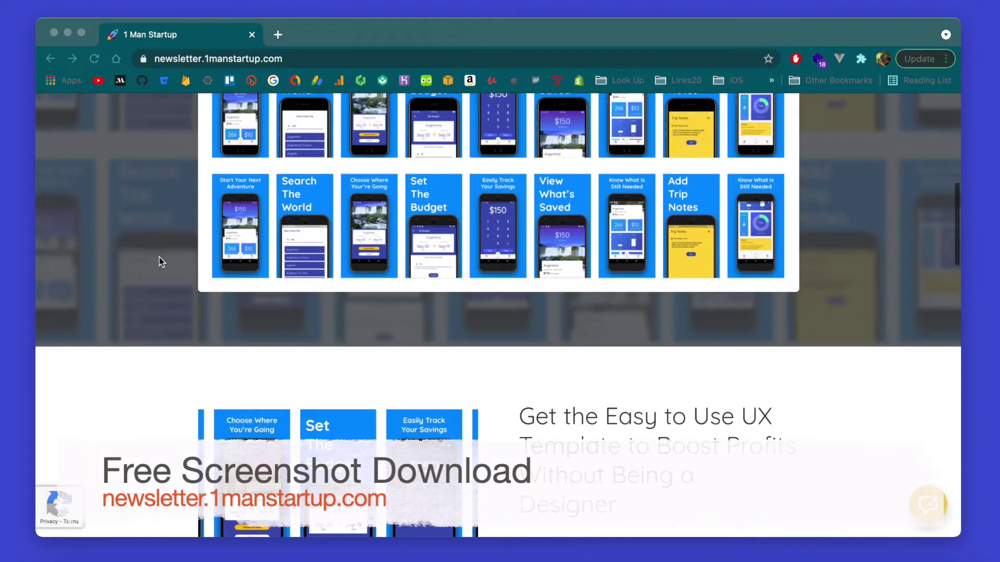
scroll(160, 262, "down", 10)
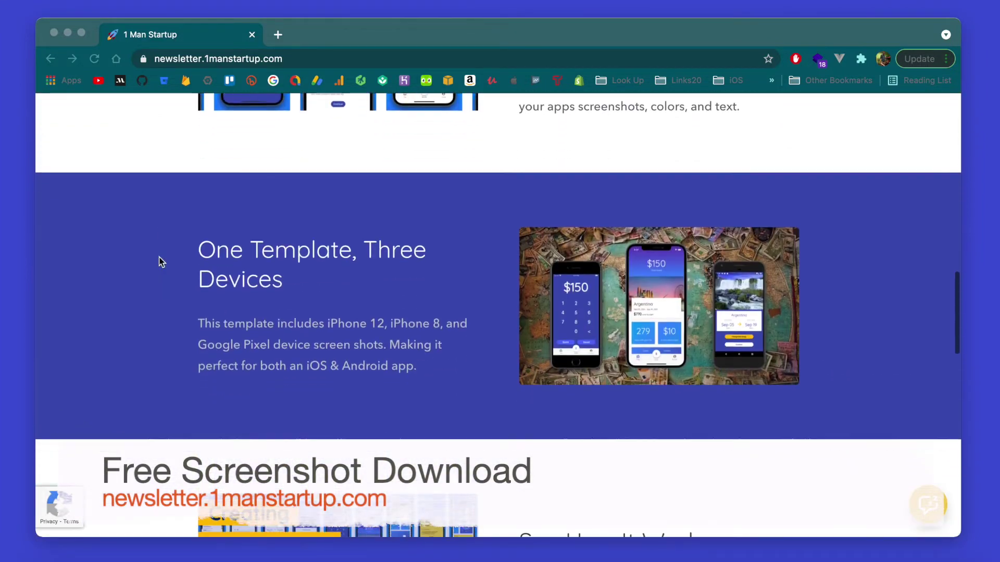
scroll(158, 257, "down", 12)
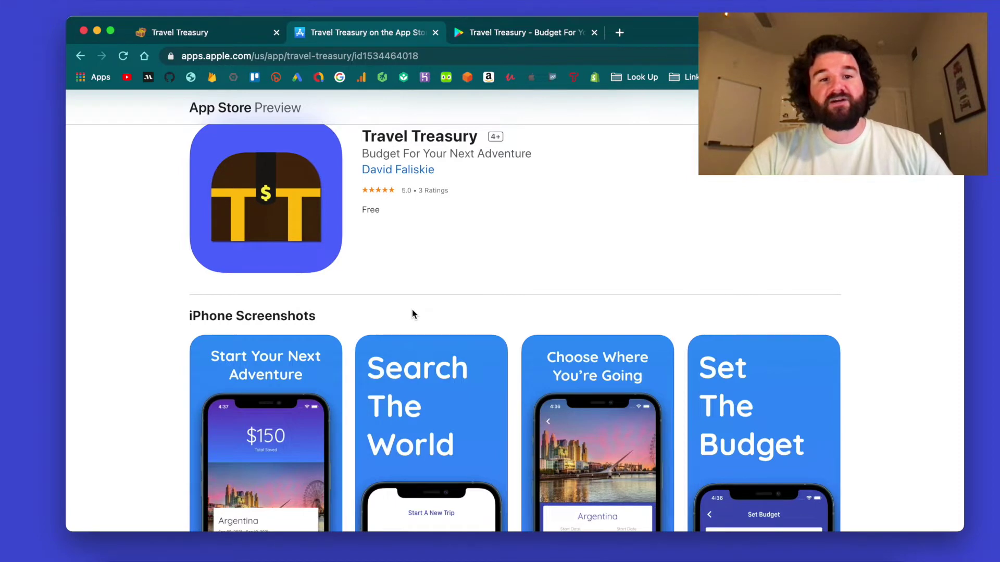
Examine the App Store listing's iPhone screenshots from Start Your Next Adventure through Know What Is Still Needed, and return to the first one.
scroll(412, 309, "down", 3)
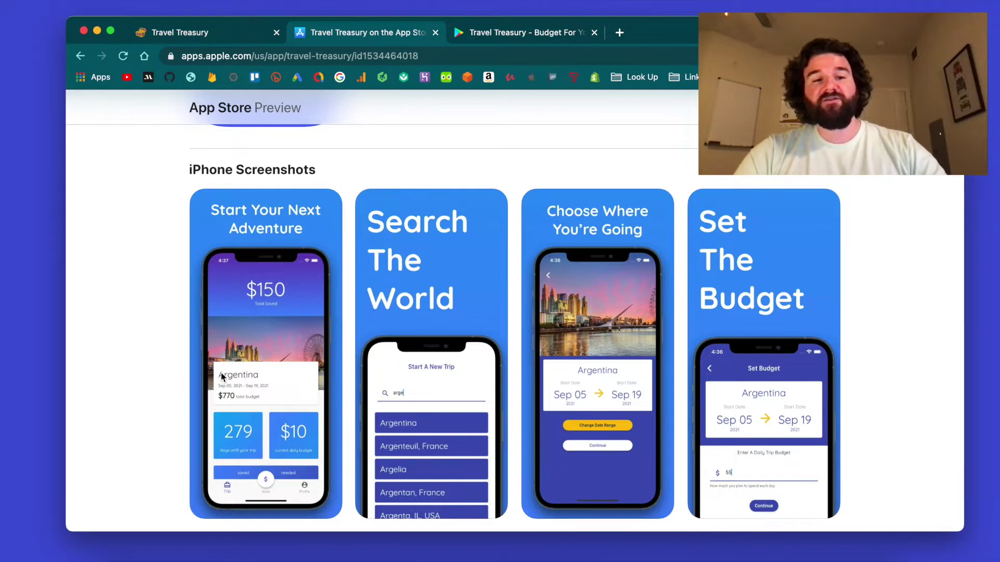
scroll(221, 376, "down", 2)
scroll(223, 379, "up", 1)
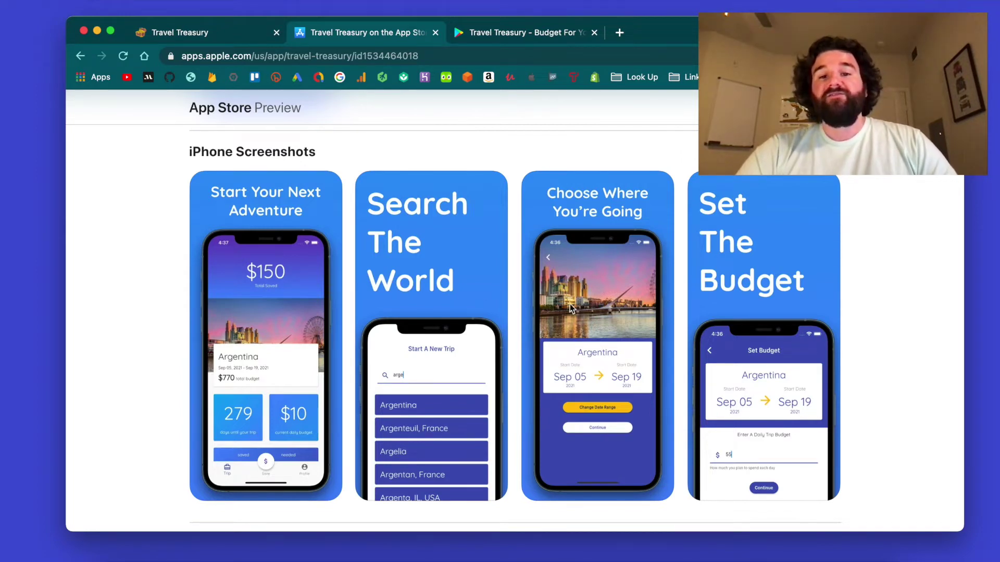
left_click(597, 312)
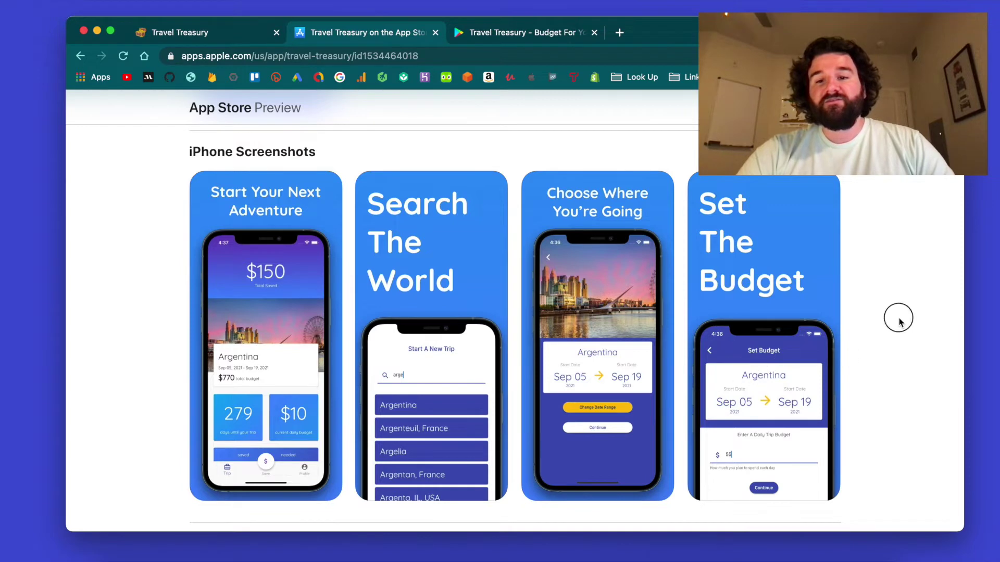
scroll(597, 267, "right", 5)
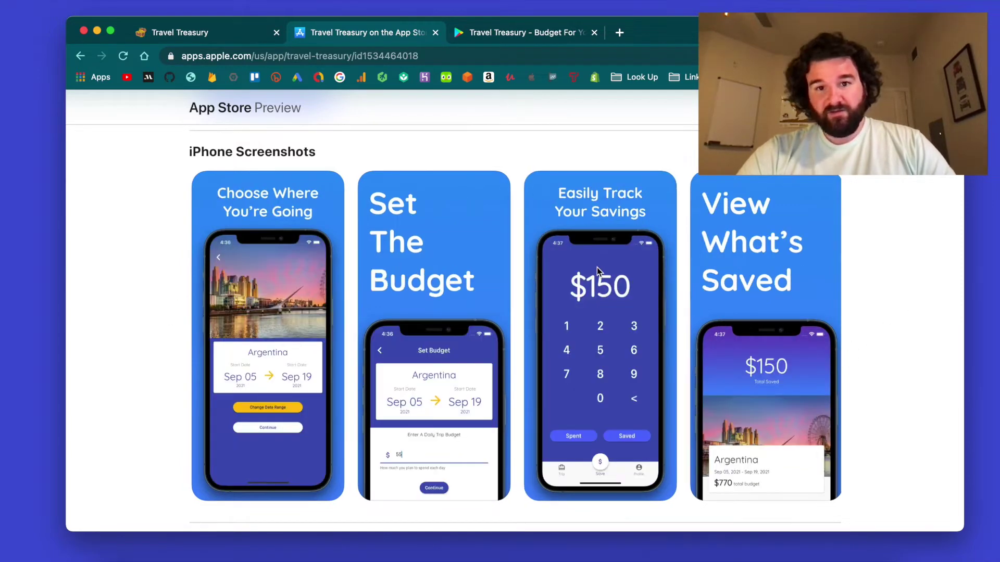
scroll(596, 267, "right", 2)
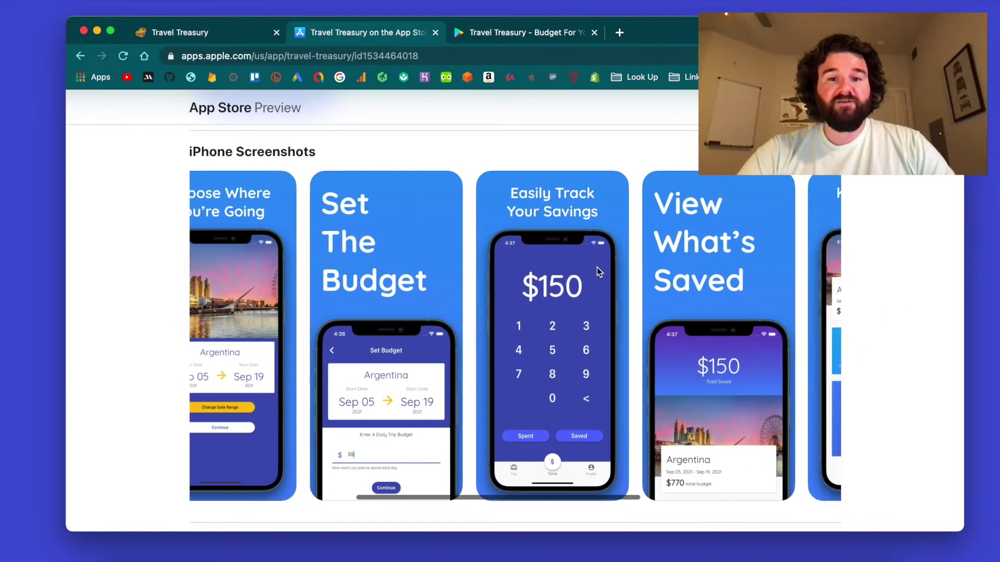
scroll(597, 271, "right", 2)
scroll(597, 271, "right", 3)
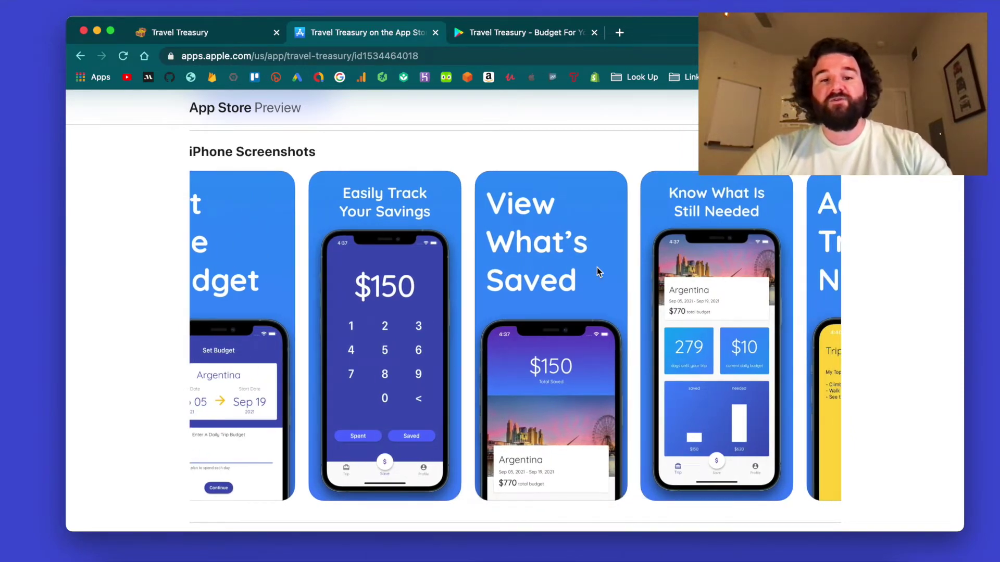
scroll(449, 281, "right", 1)
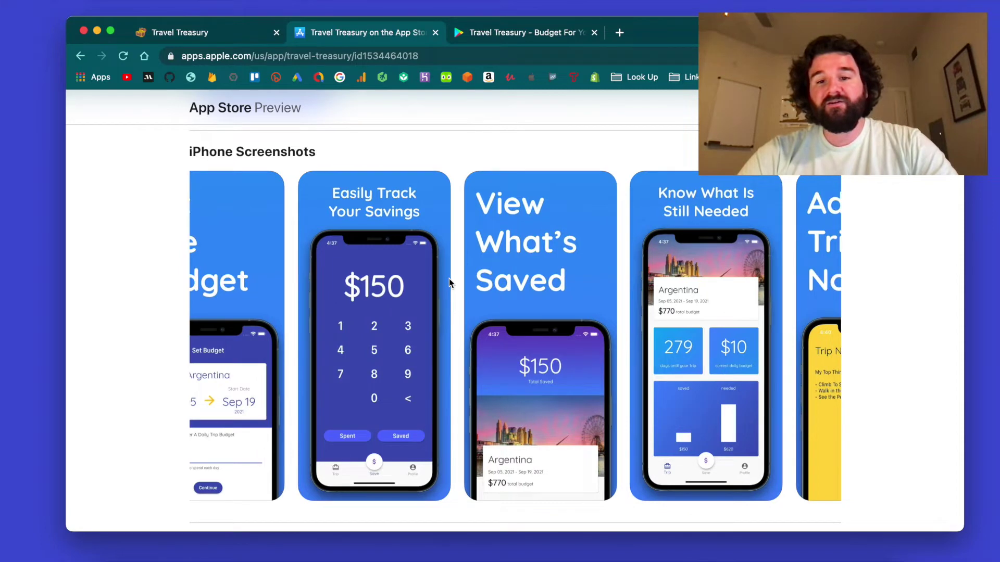
scroll(507, 287, "left", 10)
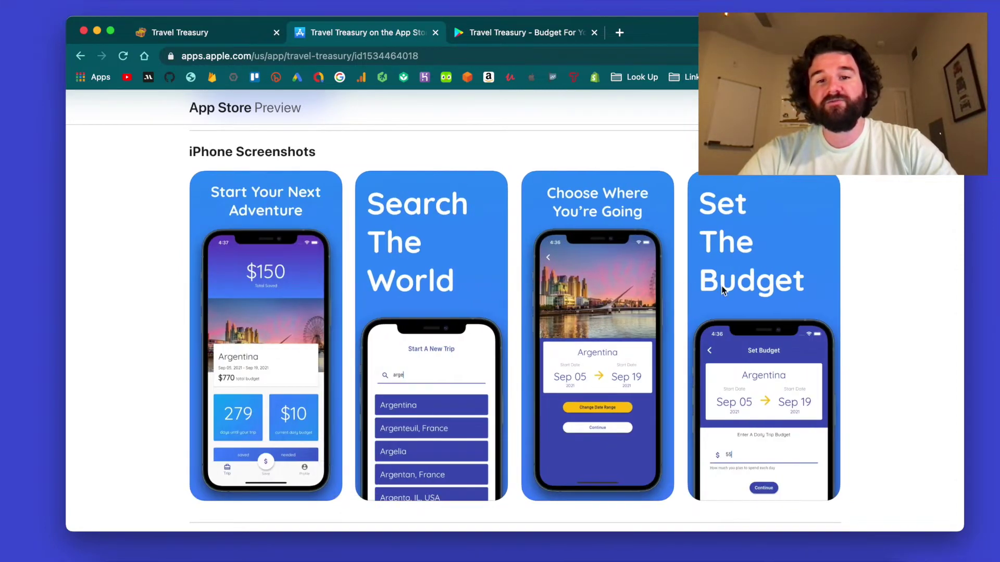
Compare the alternating headline sizes and phone placements across the full iPhone screenshot gallery, ending at the first screenshot.
scroll(723, 291, "right", 8)
scroll(525, 297, "right", 1)
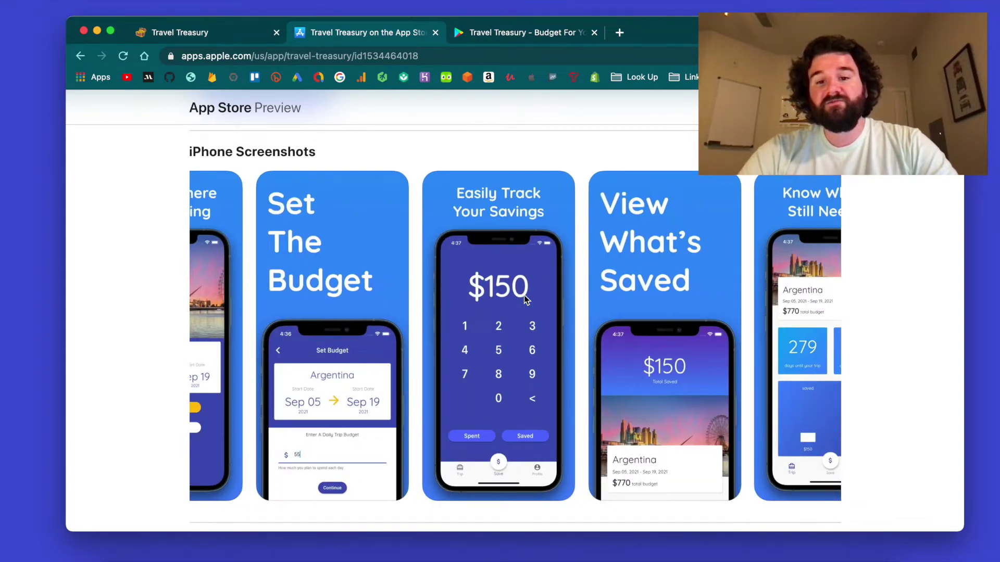
scroll(524, 295, "right", 5)
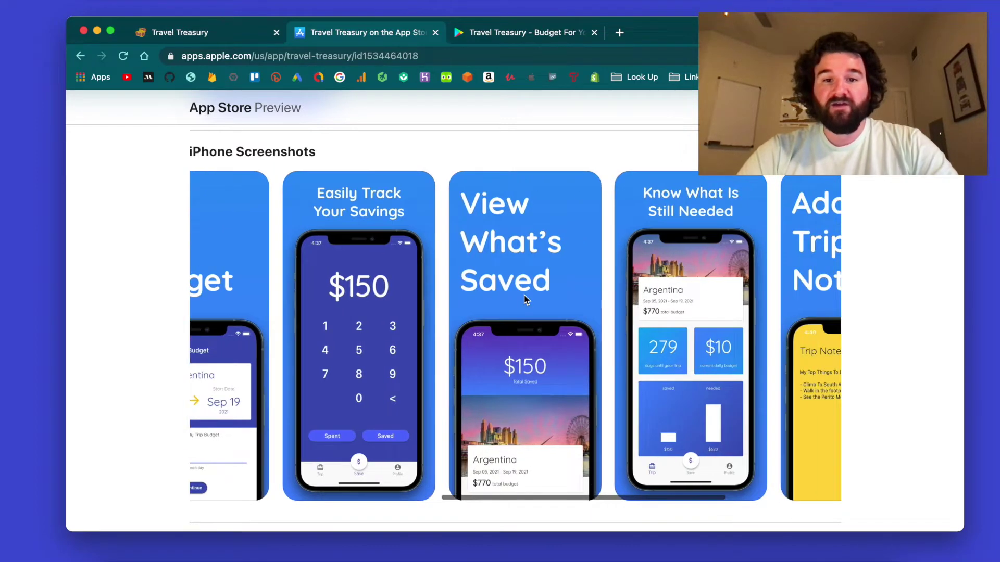
scroll(353, 349, "left", 10)
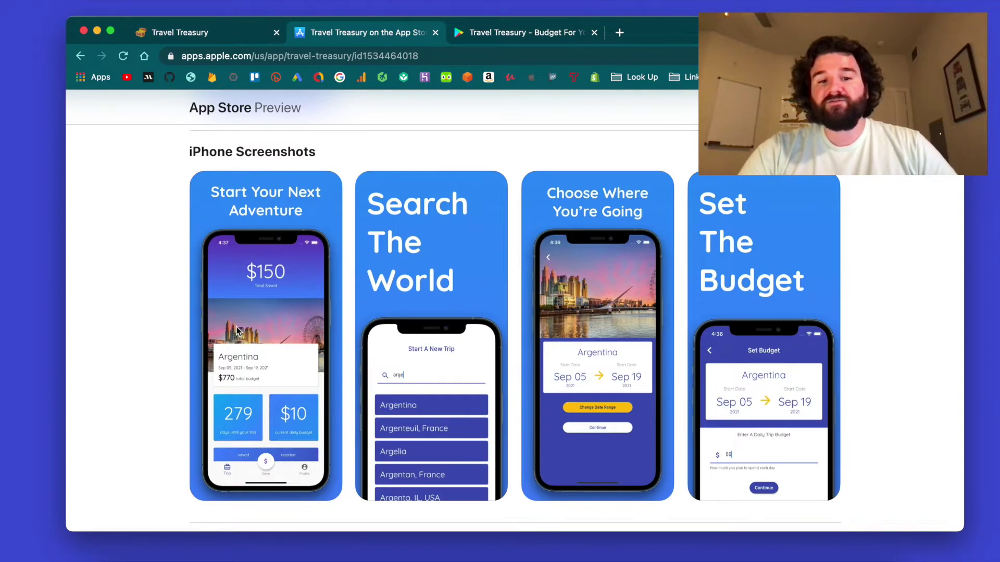
scroll(237, 331, "right", 10)
scroll(237, 332, "right", 3)
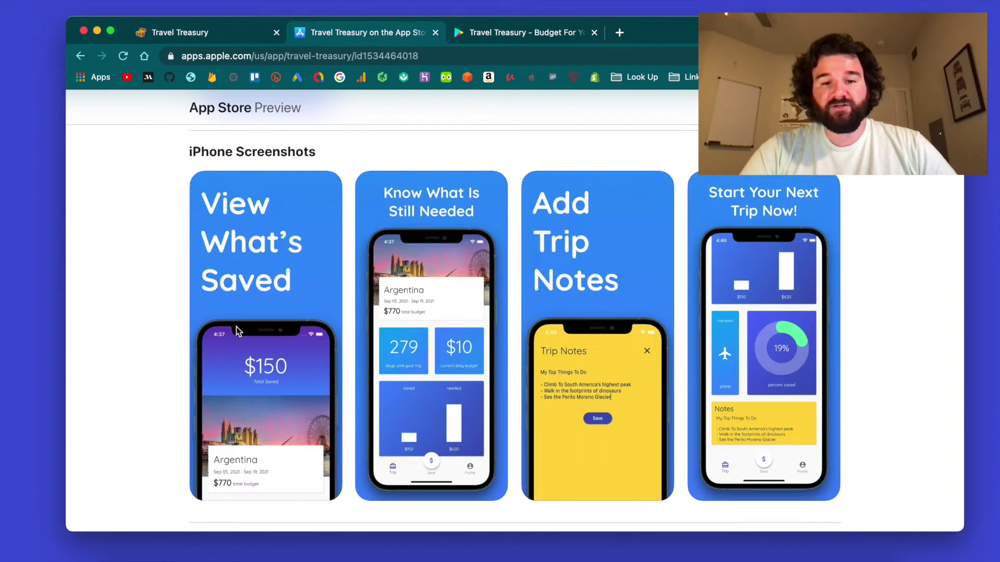
scroll(237, 331, "left", 10)
scroll(237, 331, "left", 3)
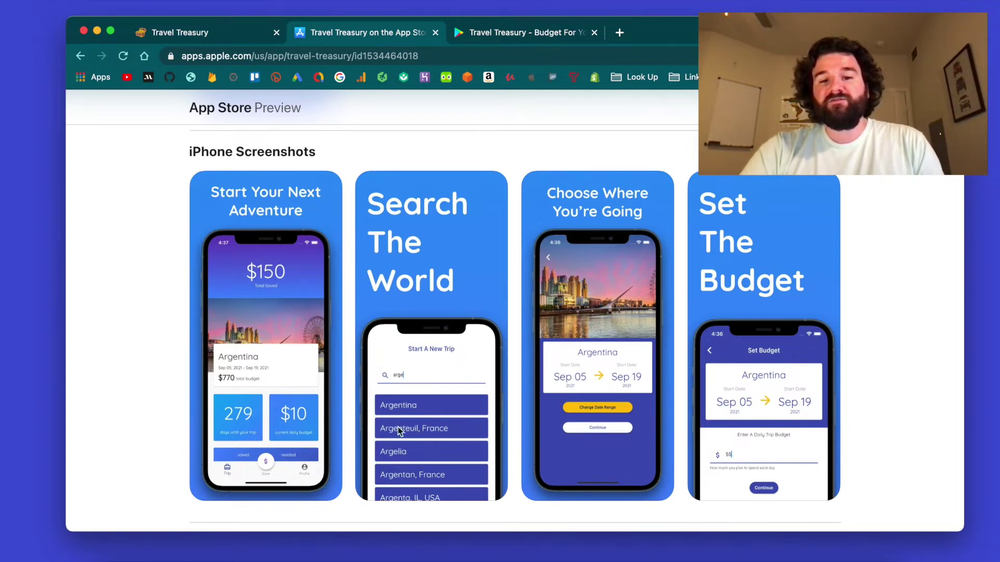
Review the story told by the iPhone screenshots, from Set The Budget through Start Your Next Trip Now!, and go back to the start.
scroll(619, 409, "right", 8)
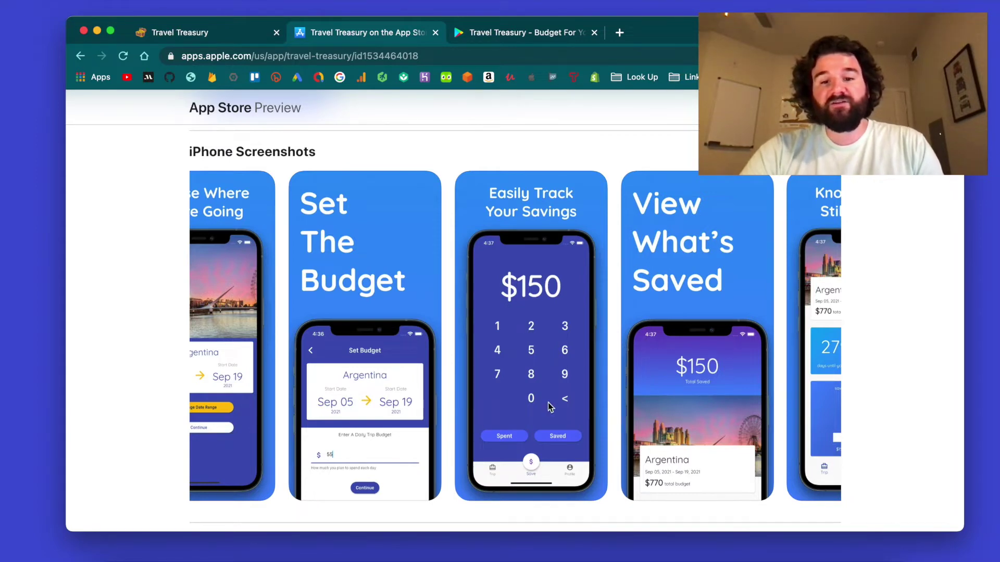
scroll(479, 427, "right", 5)
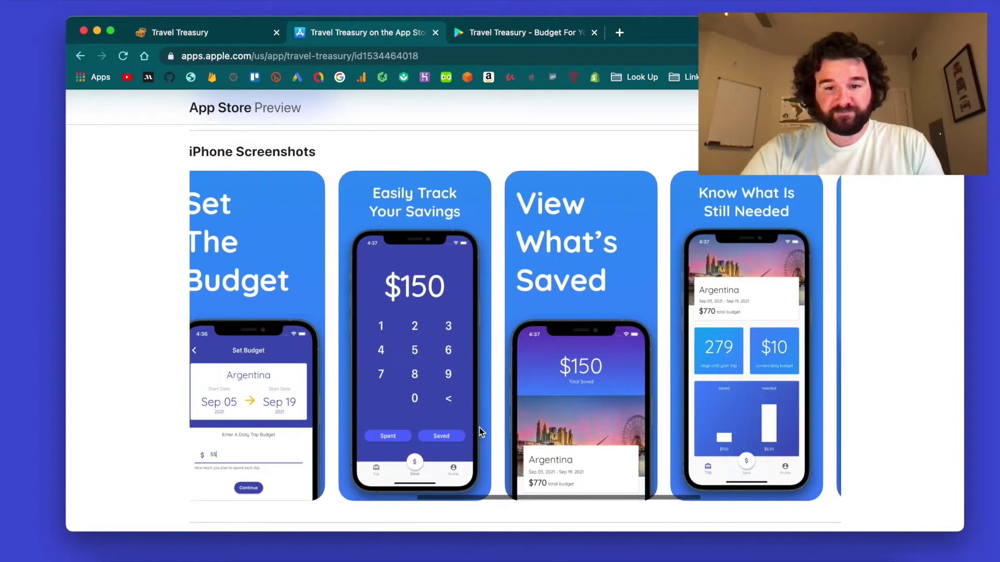
scroll(479, 426, "right", 1)
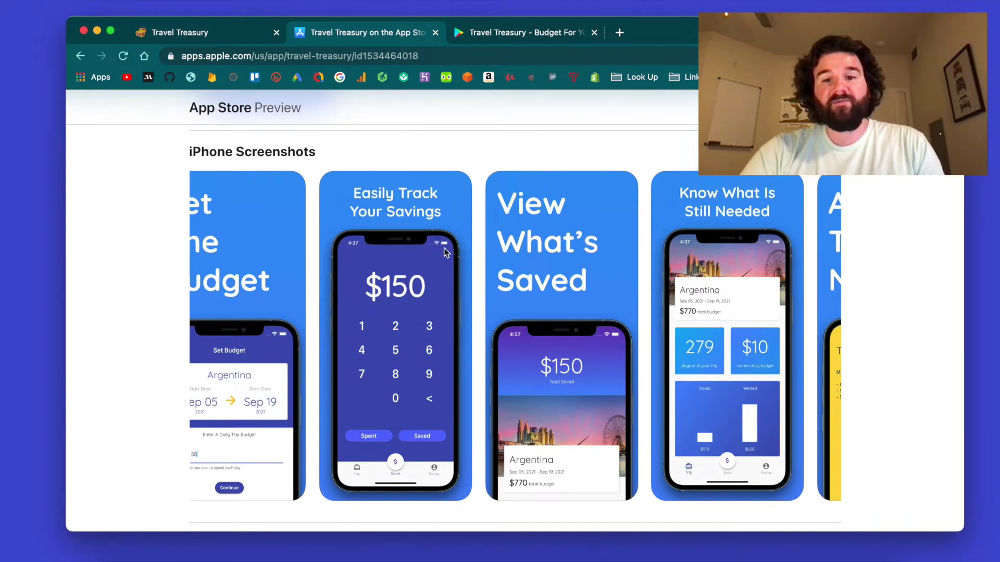
scroll(445, 253, "right", 4)
scroll(443, 250, "left", 2)
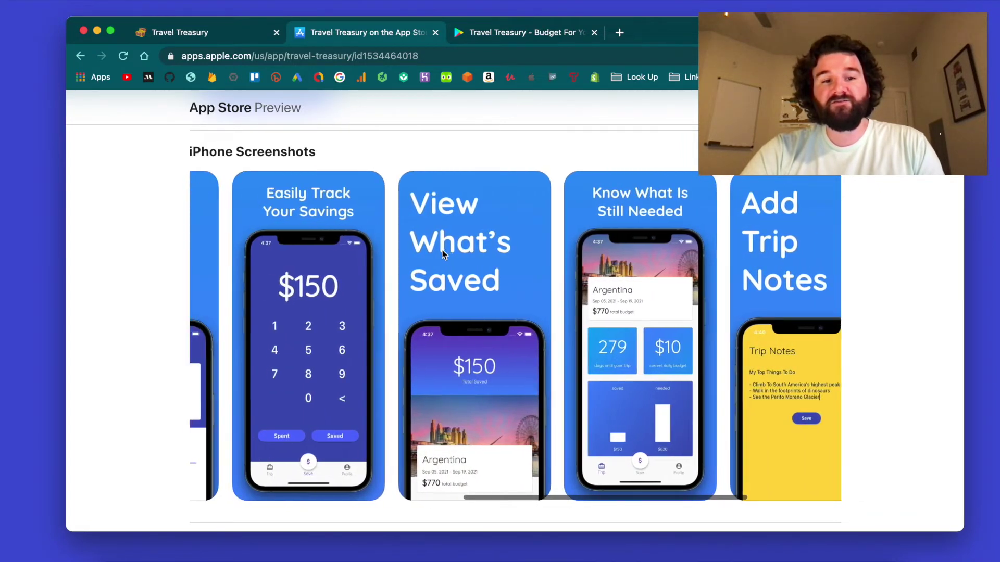
scroll(436, 290, "right", 3)
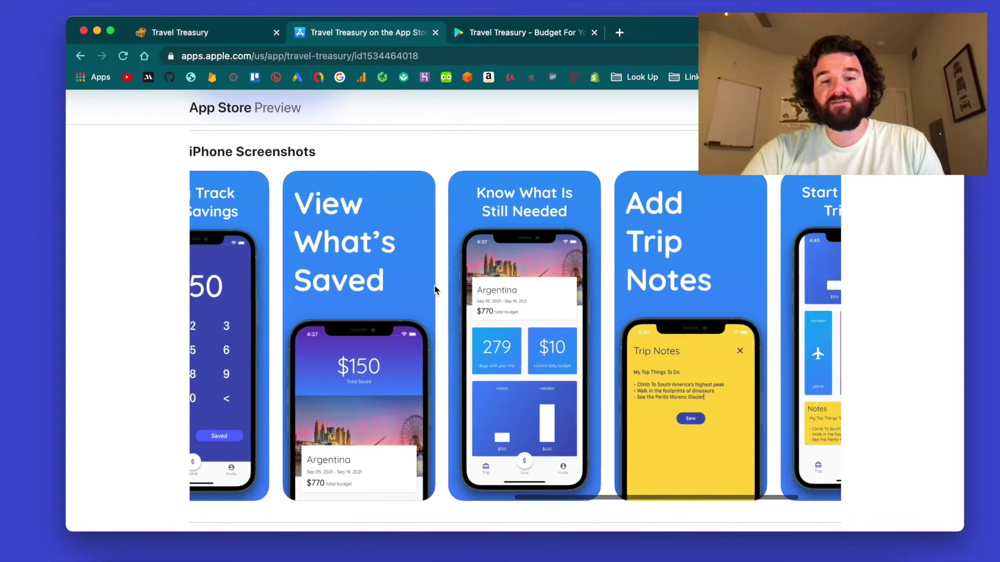
scroll(436, 290, "right", 2)
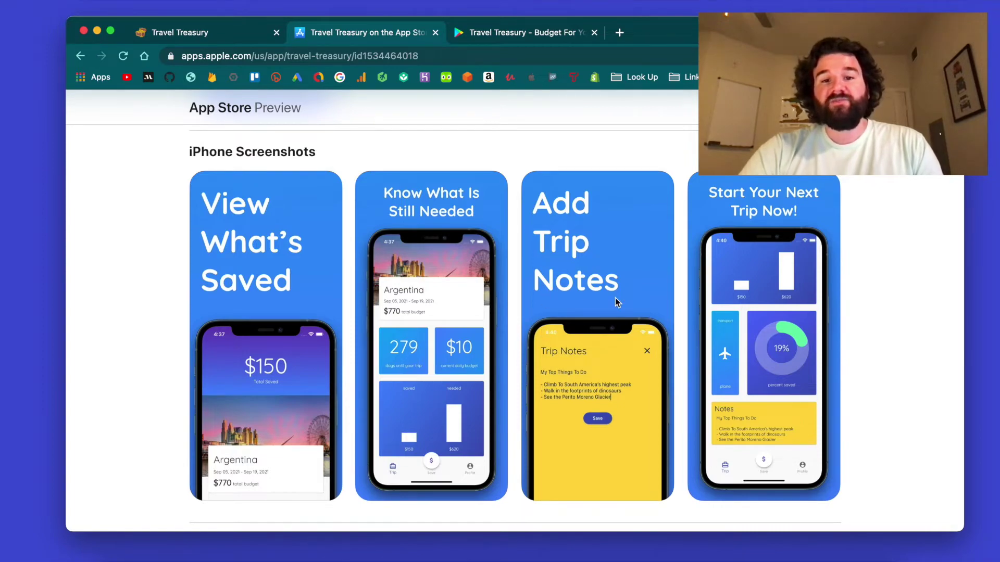
scroll(614, 298, "left", 10)
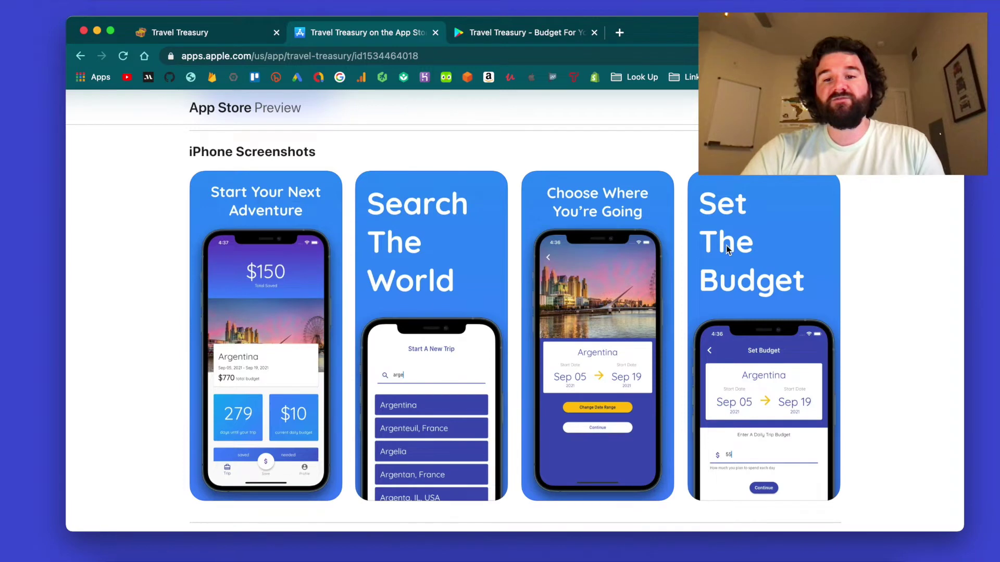
scroll(731, 260, "right", 10)
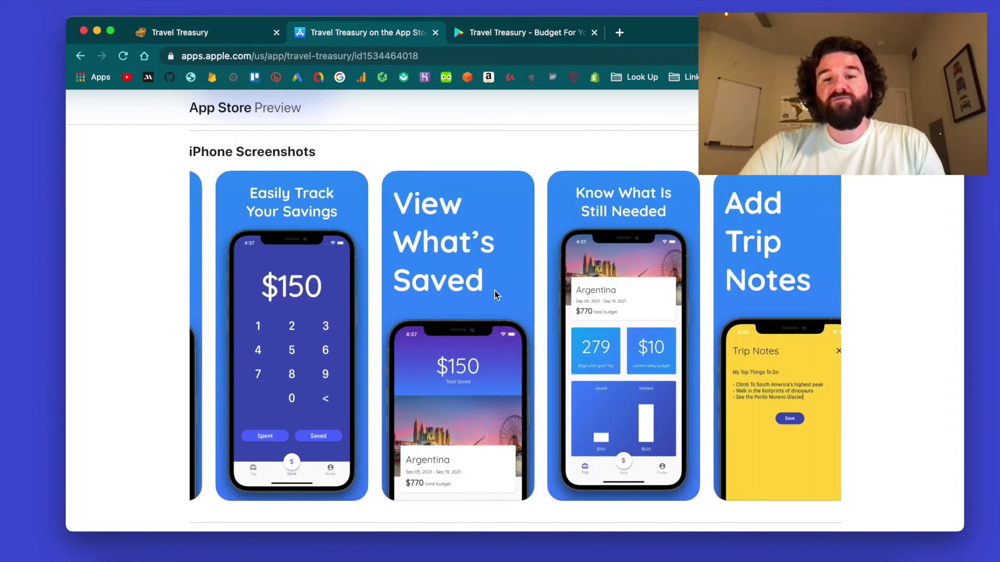
scroll(495, 292, "right", 5)
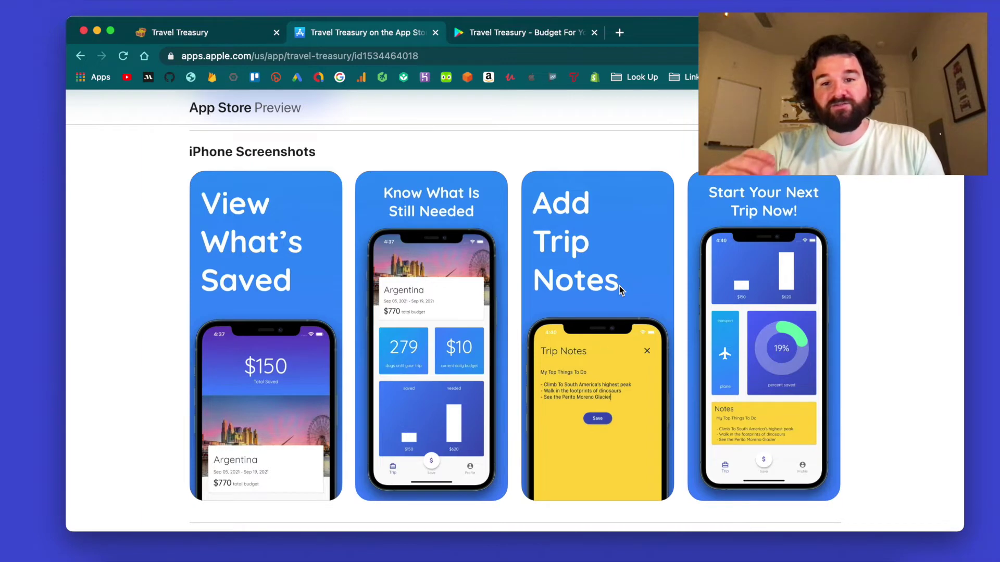
scroll(267, 201, "left", 15)
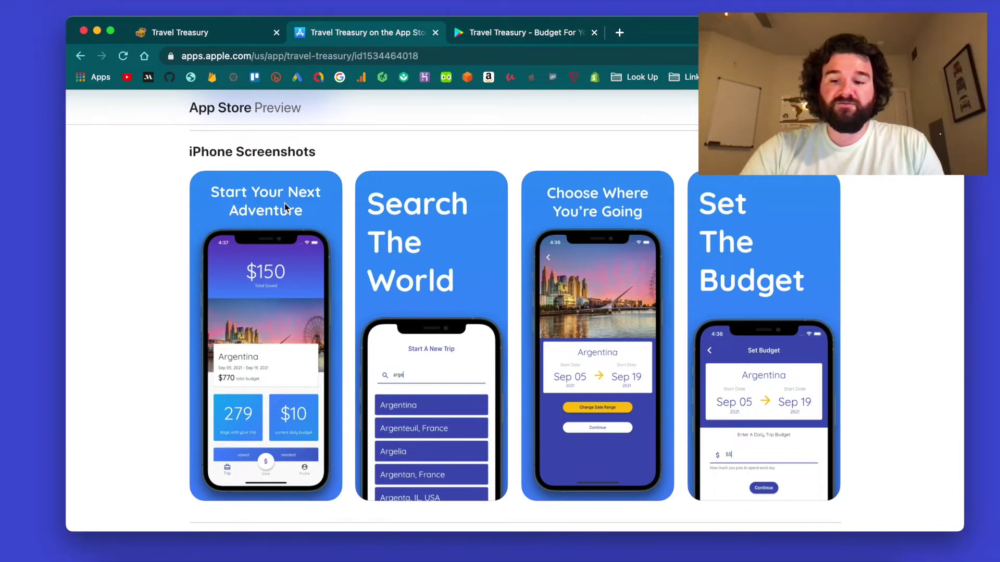
Look over the full iPhone screenshot gallery again and review how it follows the Travel Treasury header on the App Store page.
scroll(224, 343, "right", 10)
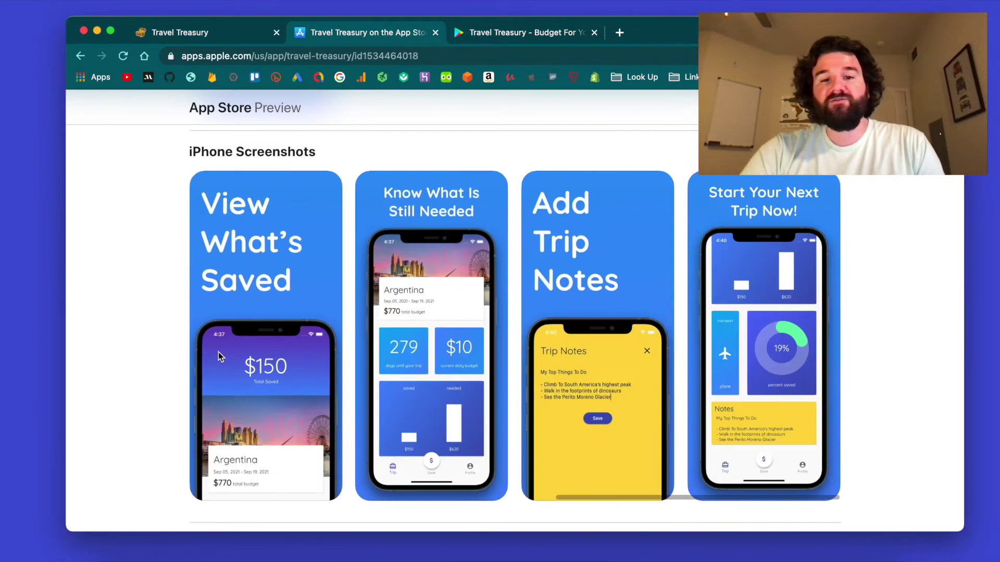
scroll(219, 357, "left", 10)
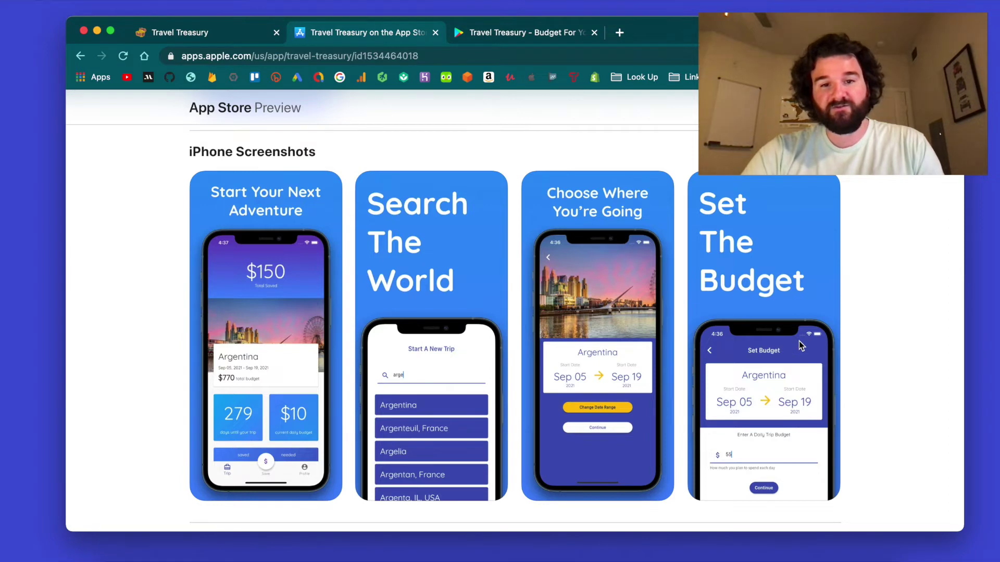
scroll(511, 297, "up", 2)
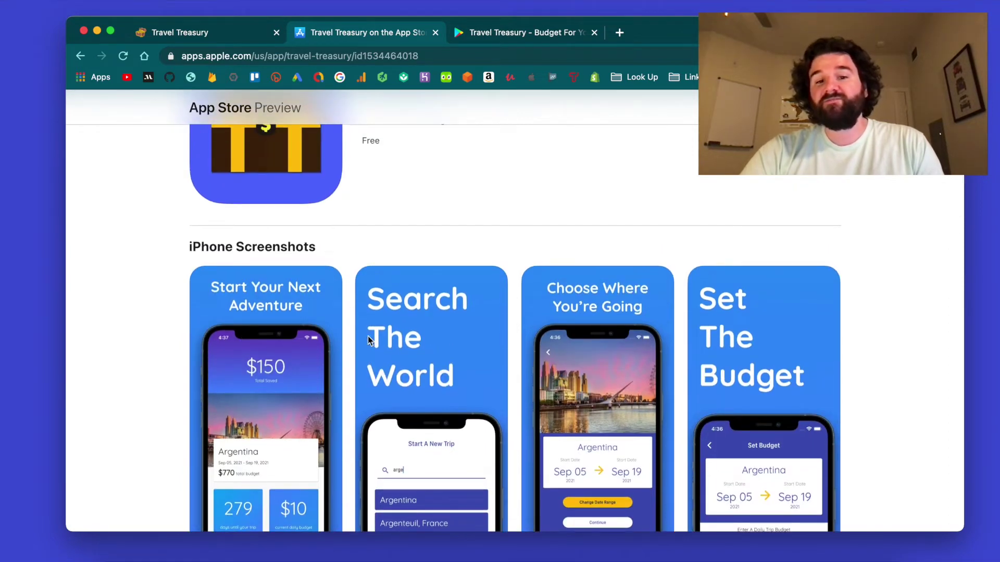
scroll(685, 331, "up", 3)
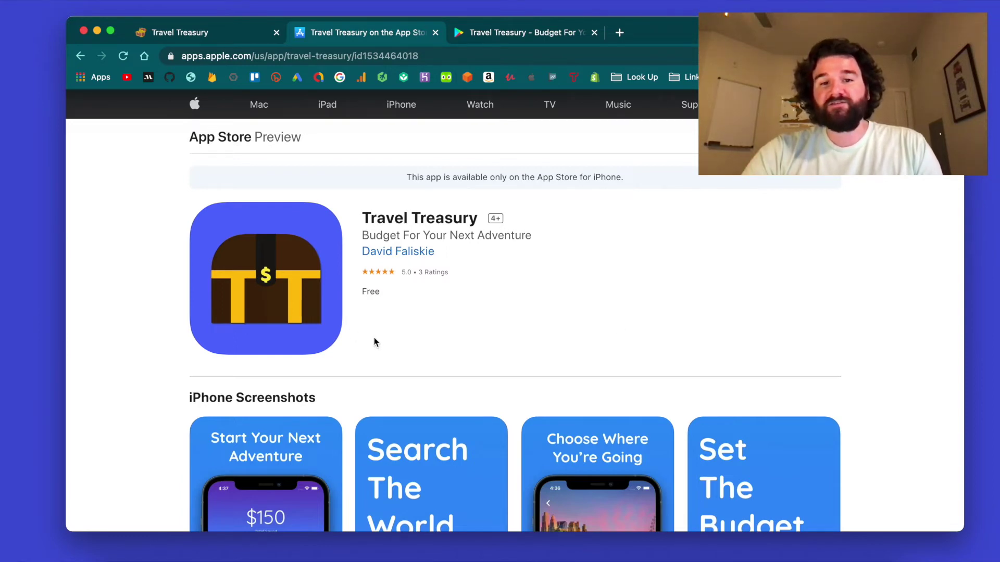
scroll(490, 375, "down", 5)
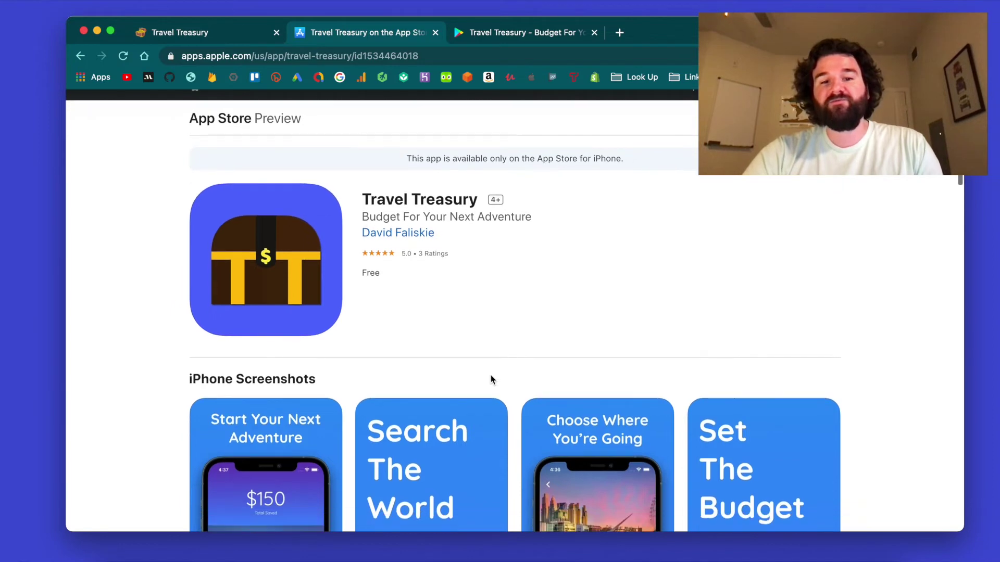
scroll(490, 375, "down", 2)
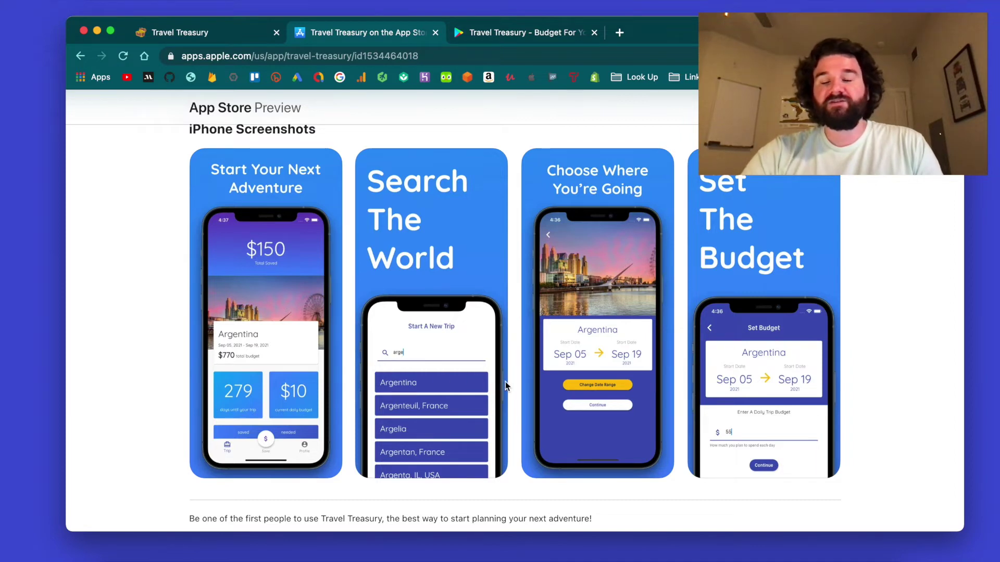
scroll(505, 382, "up", 5)
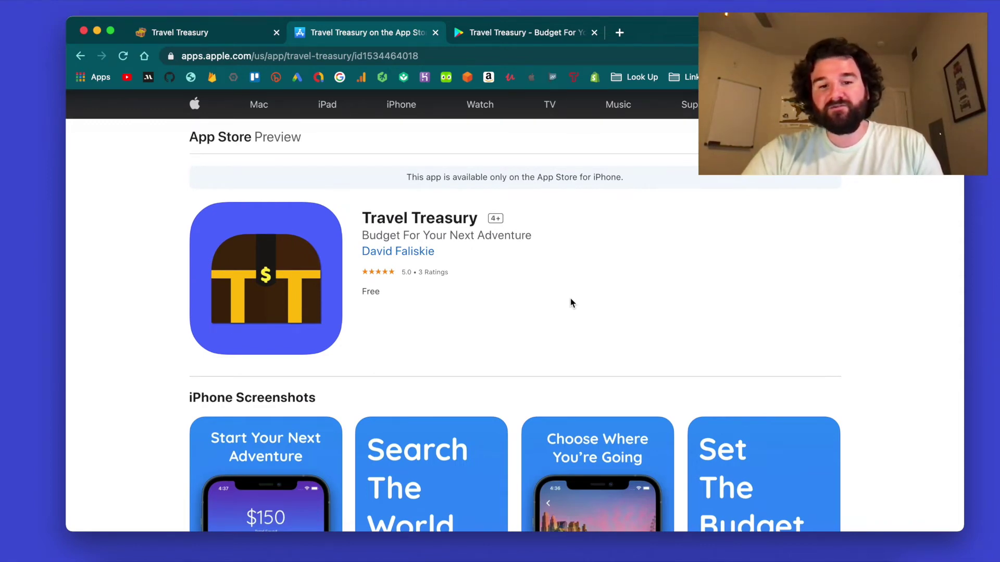
scroll(571, 310, "down", 1)
scroll(570, 313, "down", 5)
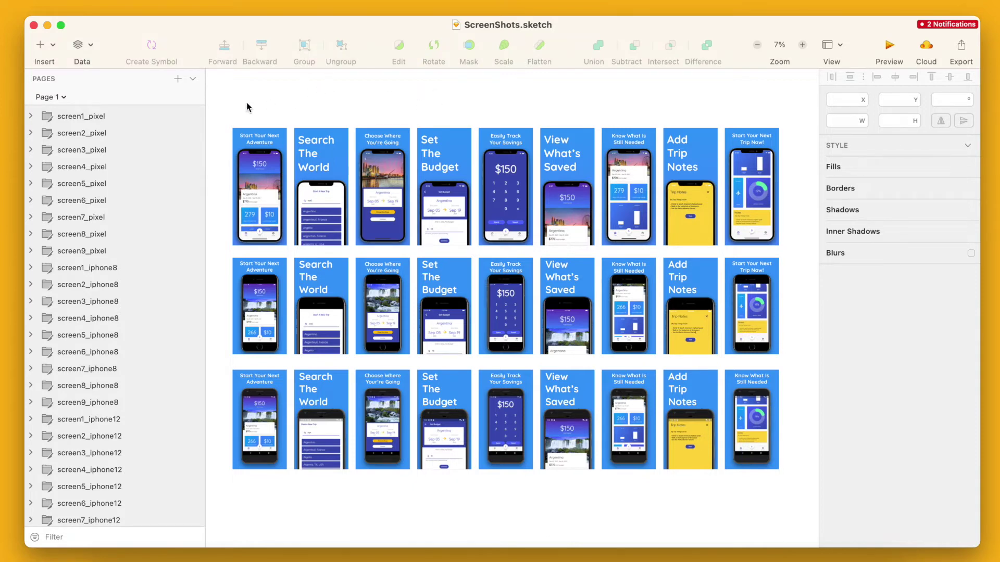
Examine the iPhone 12 row of screenshots in ScreenShots.sketch, including a close look at the first three designs.
scroll(247, 107, "down", 2)
scroll(247, 106, "down", 1)
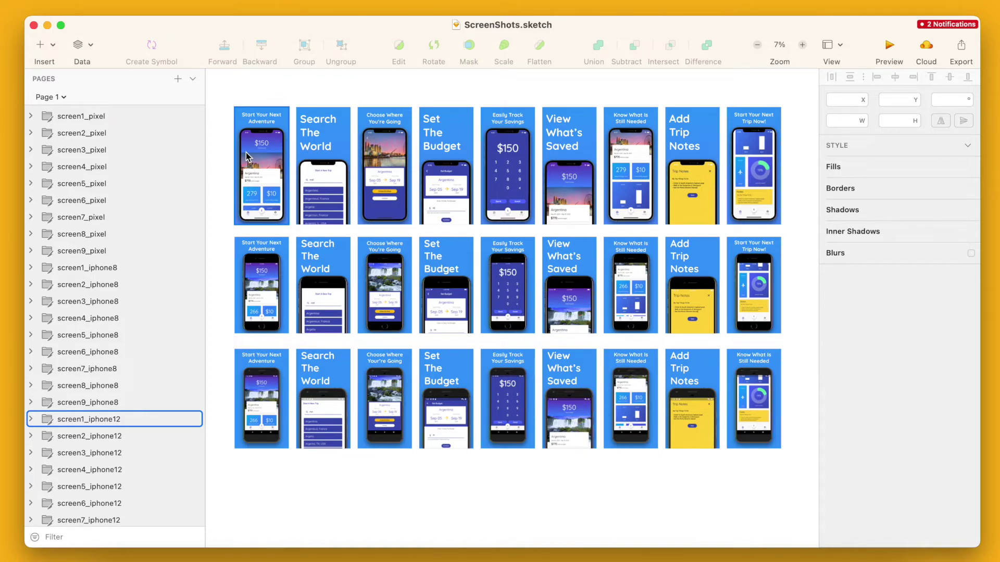
scroll(247, 156, "up", 5)
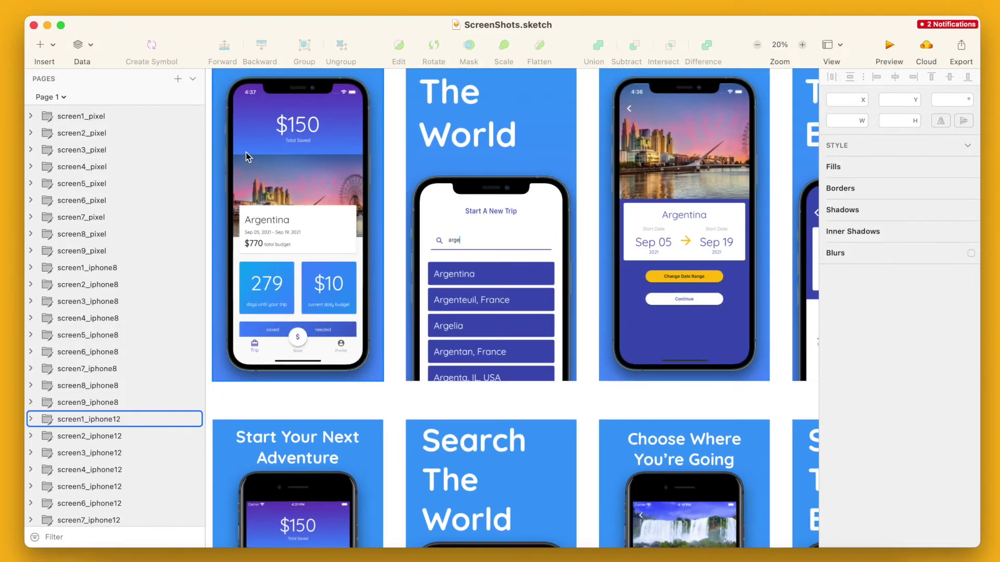
scroll(245, 154, "down", 5)
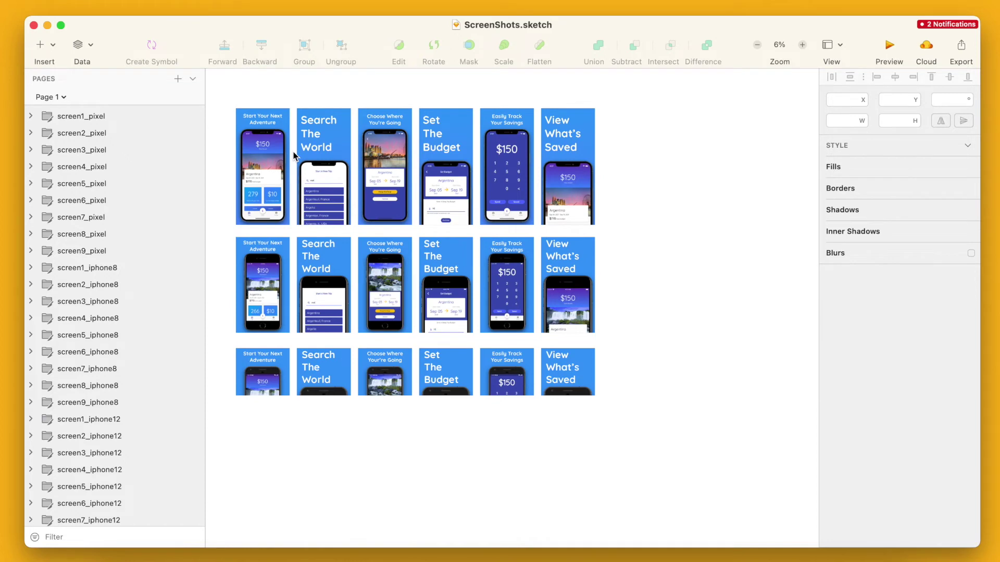
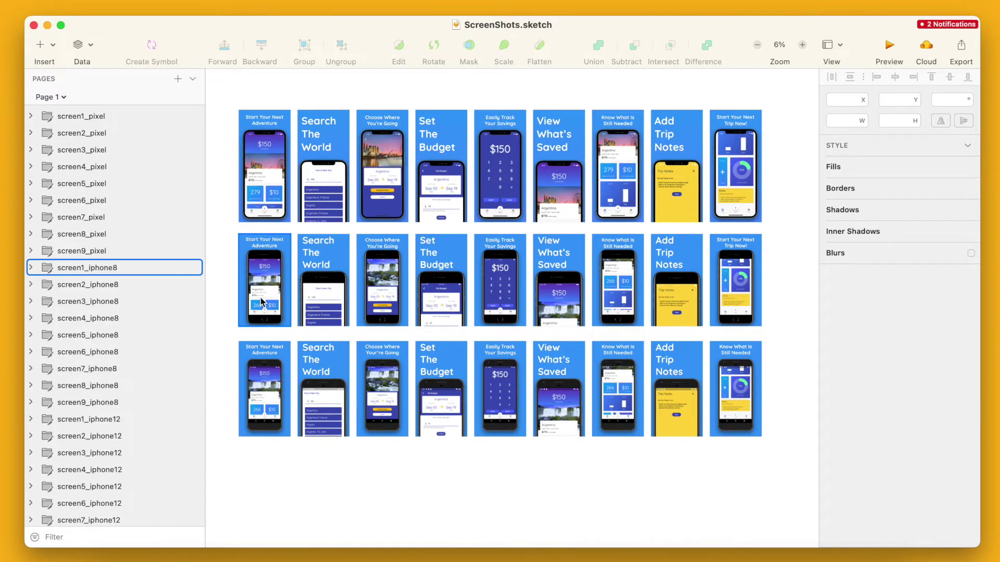
Inspect the first iPhone 8 screenshots up close and compare their row with the iPhone 12 and Pixel rows.
scroll(261, 302, "up", 5)
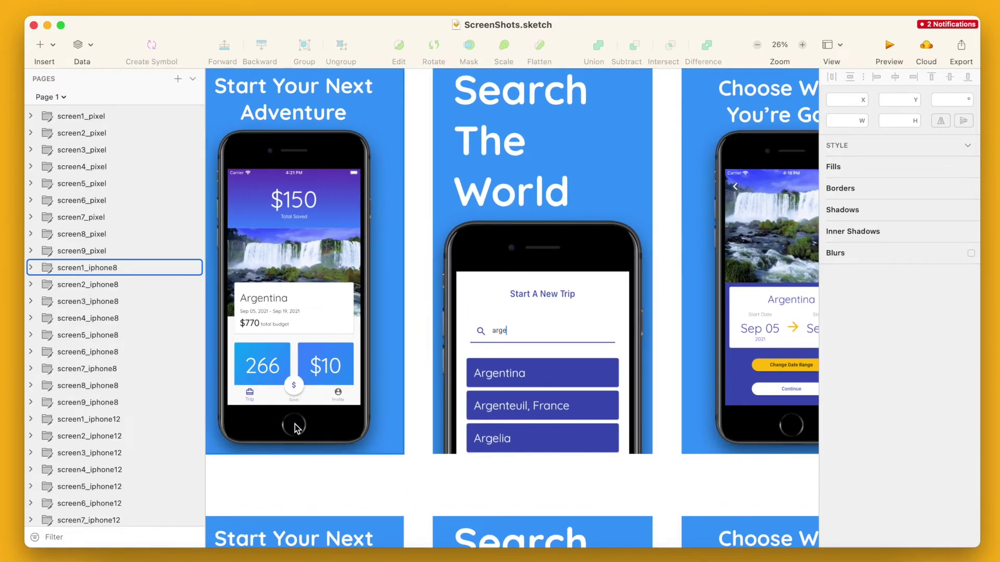
scroll(295, 427, "down", 5)
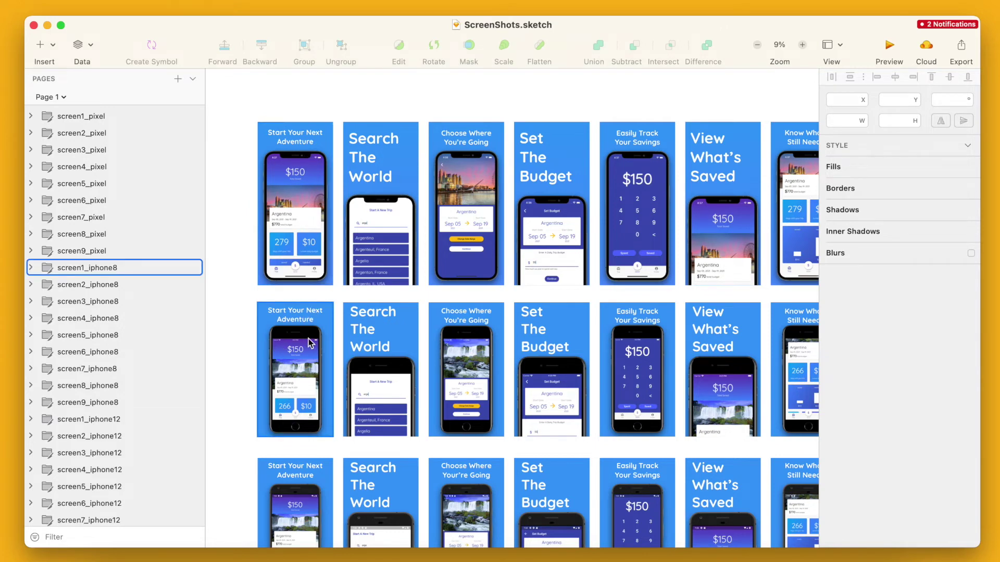
scroll(331, 377, "down", 2)
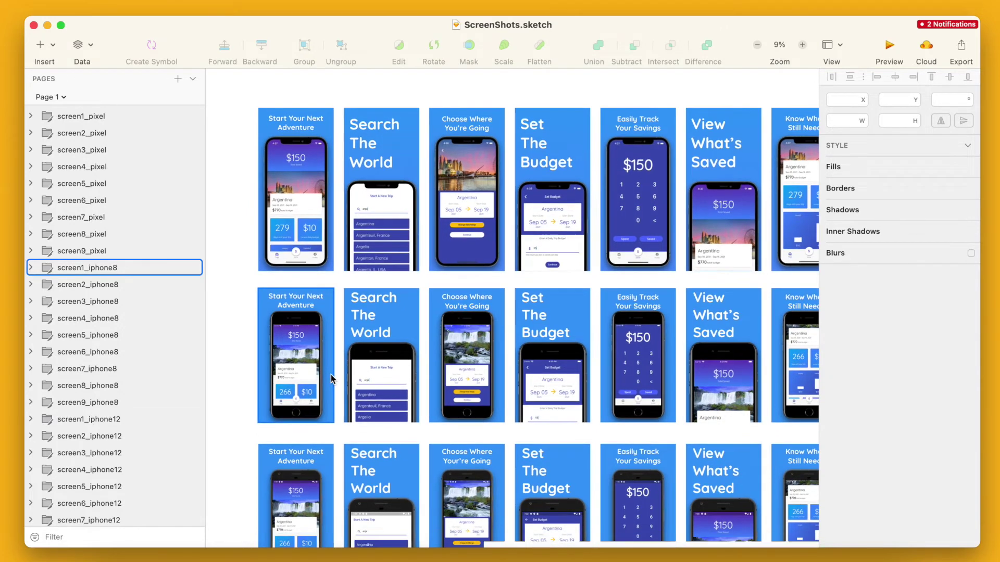
scroll(331, 377, "down", 3)
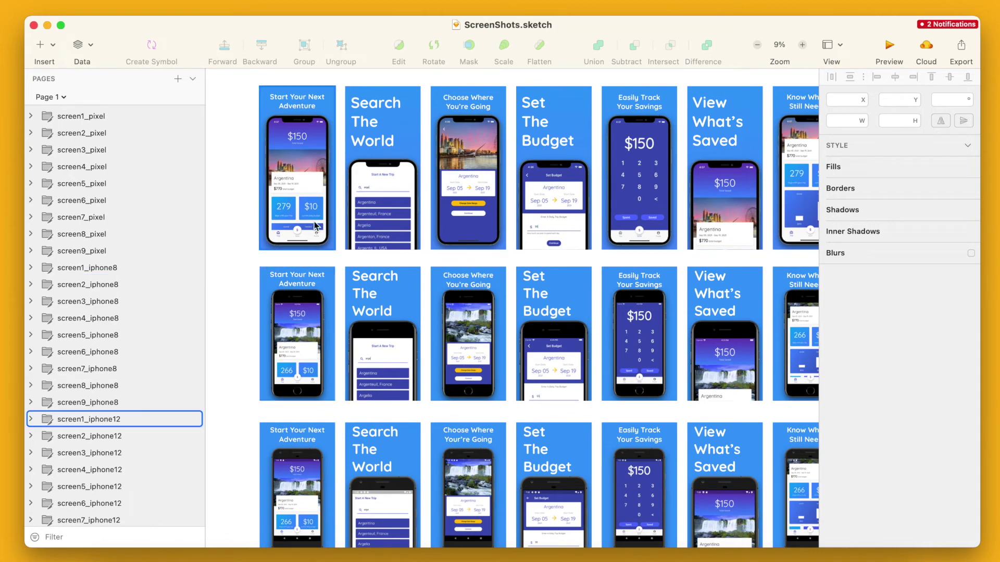
scroll(314, 225, "down", 15)
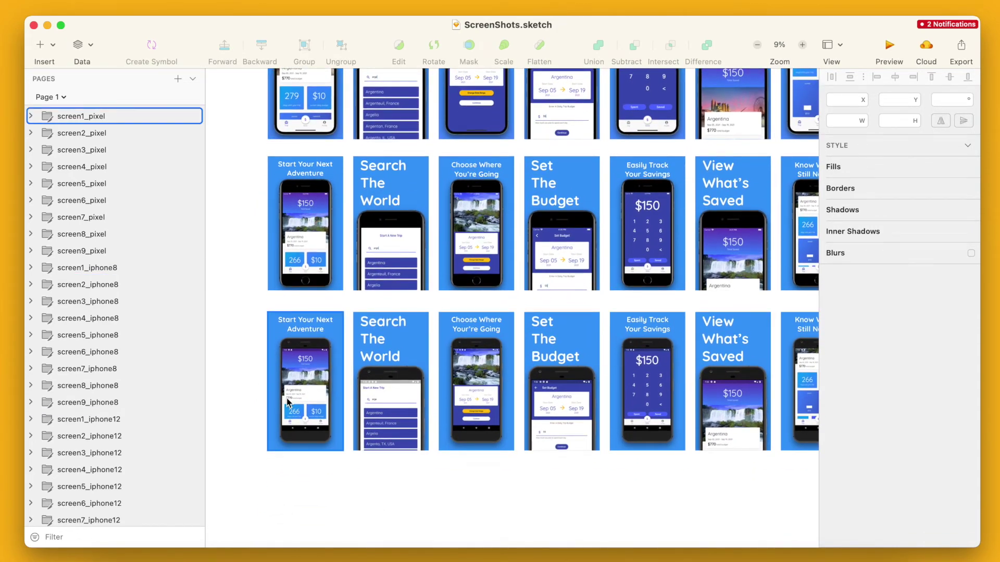
scroll(288, 402, "down", 5)
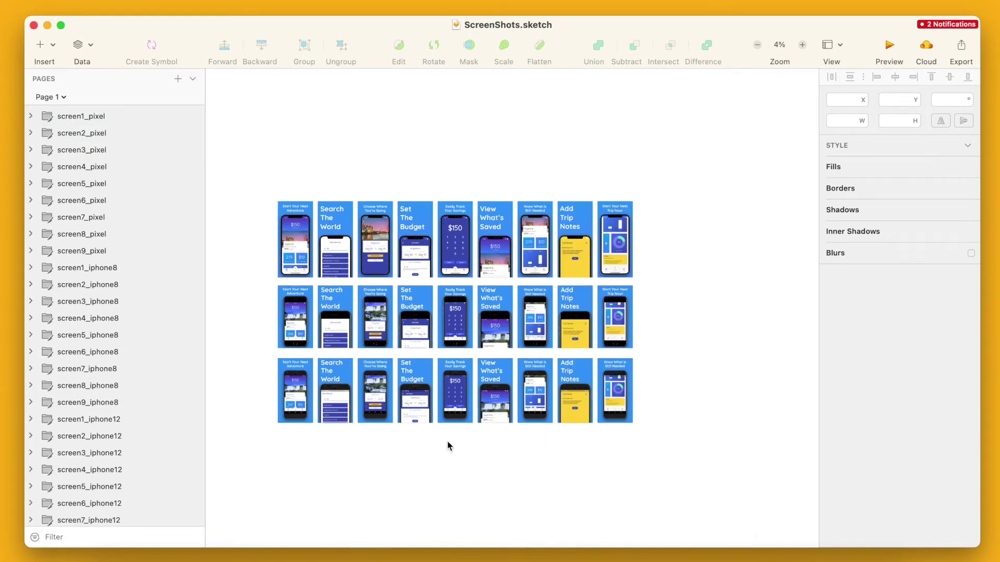
Check the dimensions and export presets of the first iPhone 12, iPhone 8 and Pixel screenshot groups.
left_click(294, 219)
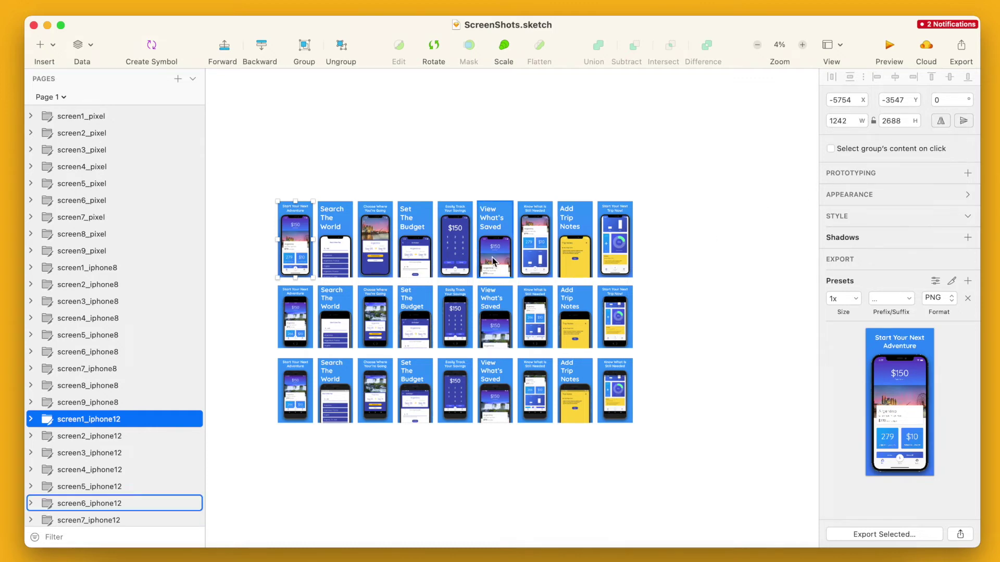
left_click(292, 322)
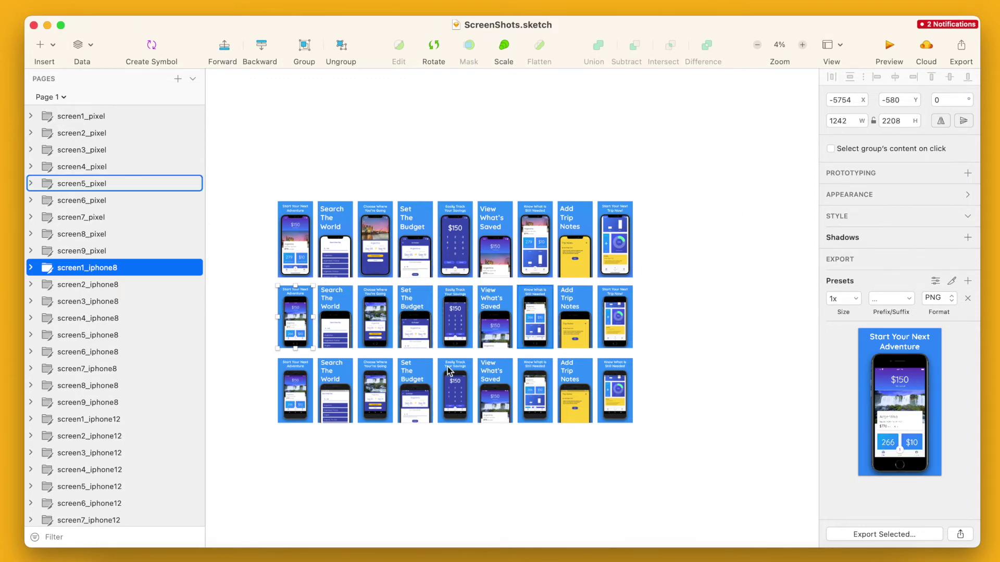
left_click(302, 402)
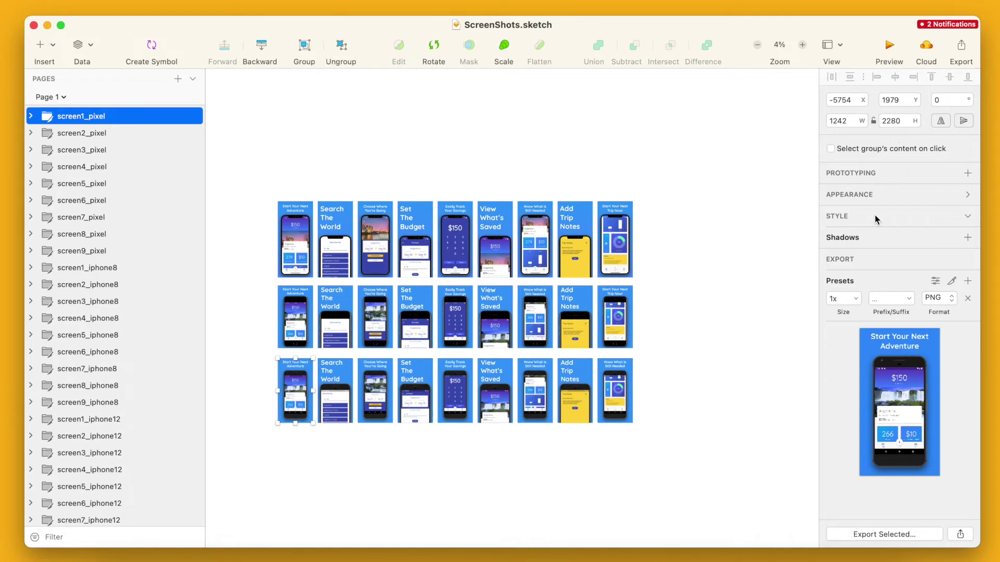
left_click(291, 334)
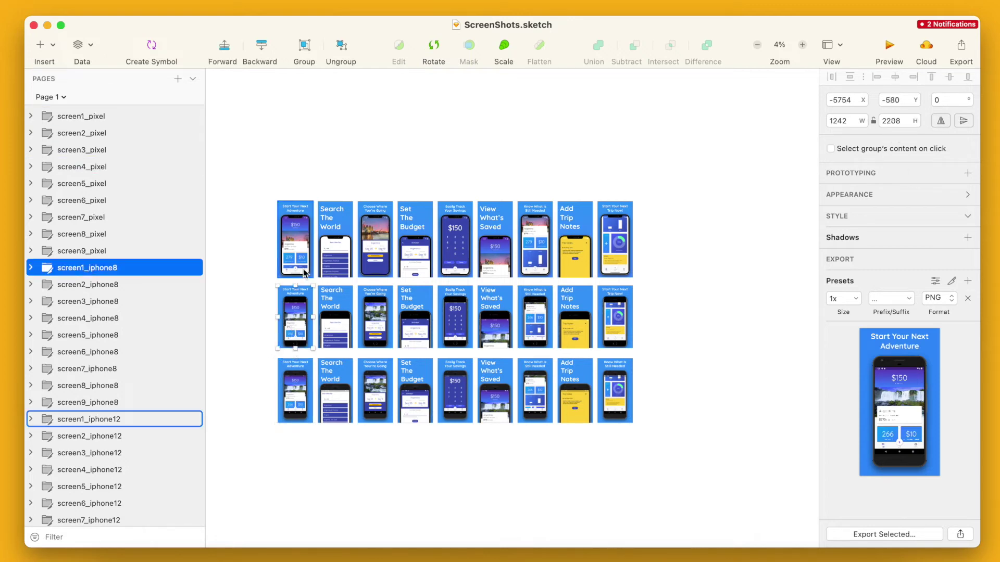
left_click(304, 272)
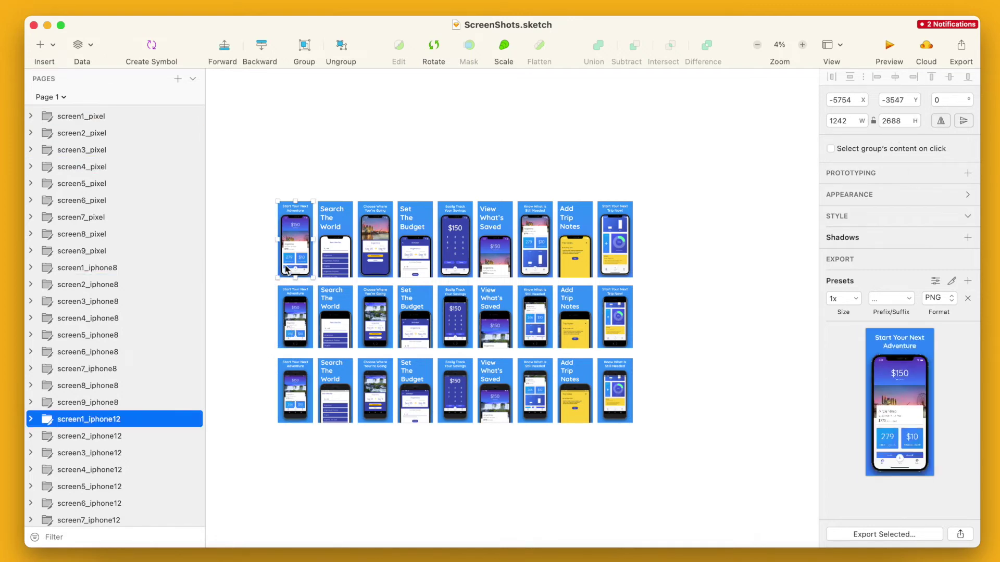
Inspect the symbol overrides of the iPhone 12 Pro Pacific Blue mockup inside screen1_iphone12, and clear the selection.
scroll(284, 279, "up", 3)
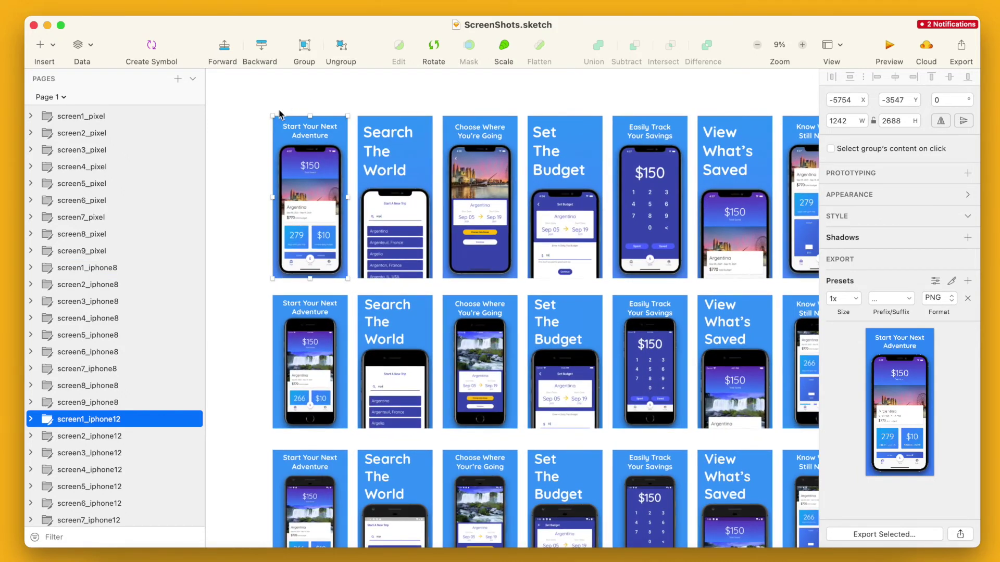
left_click(263, 217)
left_click(311, 199)
double_click(312, 199)
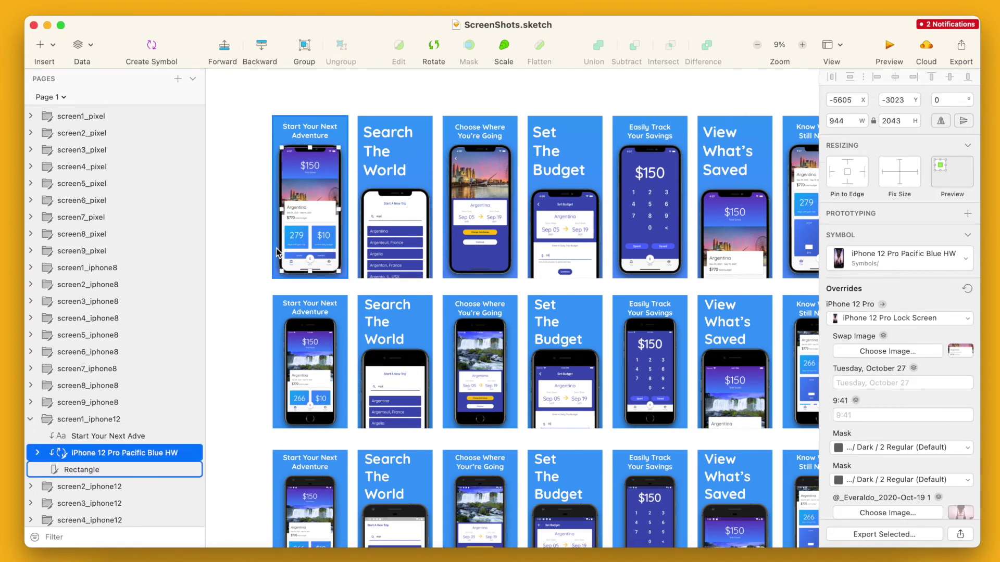
left_click(245, 255)
Examine the phone frame, app content and headline of the iPhone 12 Start Your Next Adventure screenshot at close range.
scroll(244, 255, "up", 2)
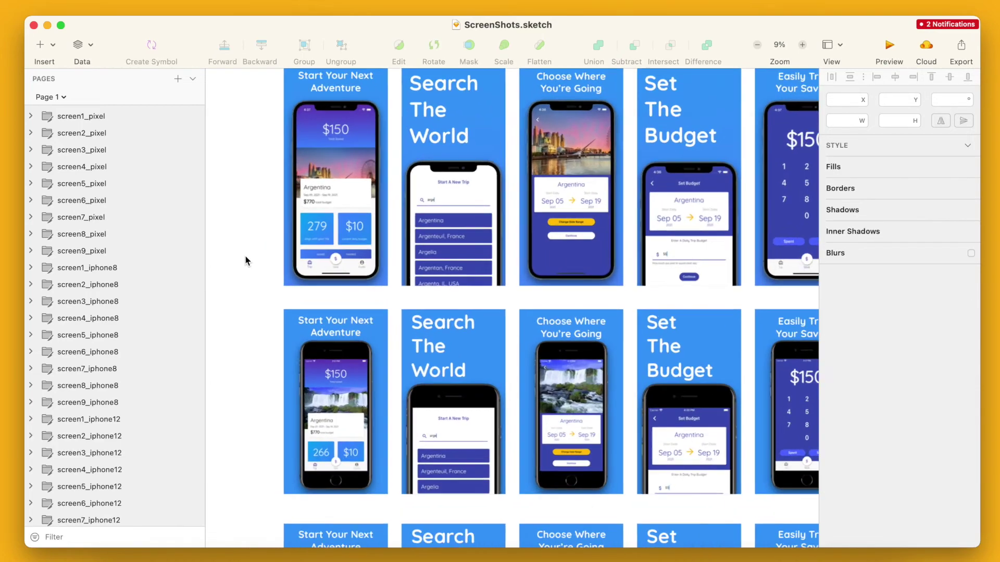
scroll(246, 260, "up", 5)
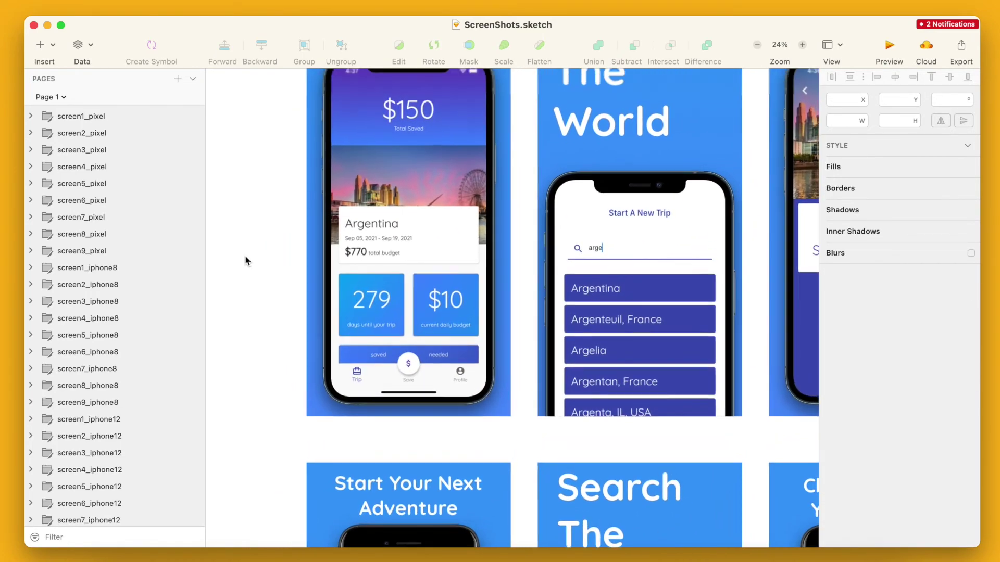
scroll(246, 261, "up", 3)
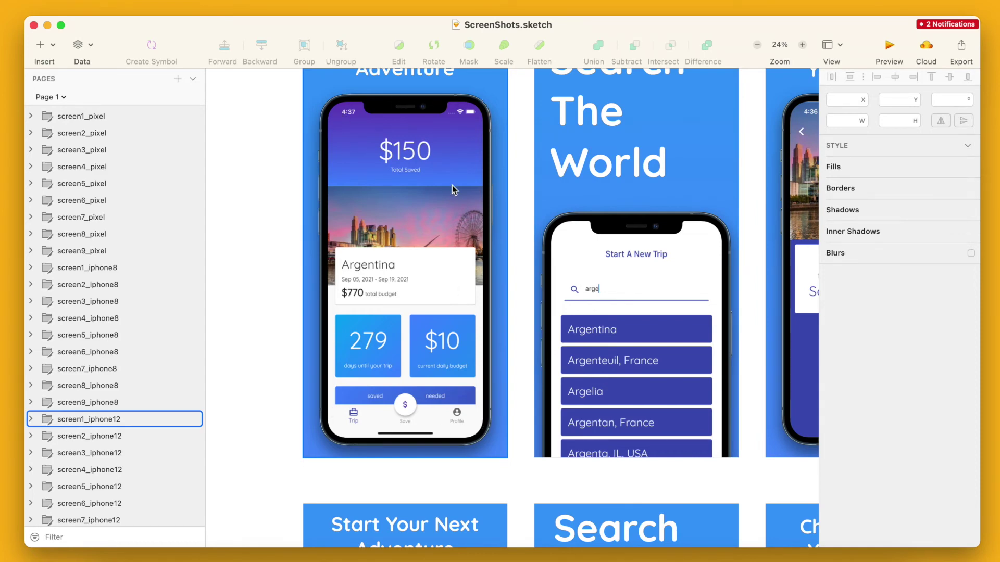
scroll(484, 307, "up", 3)
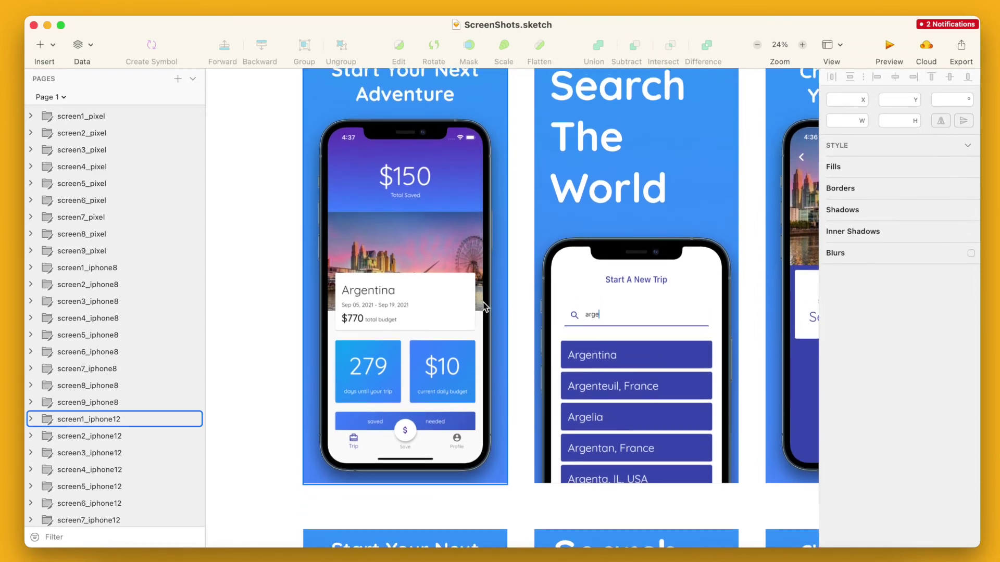
scroll(485, 310, "down", 5)
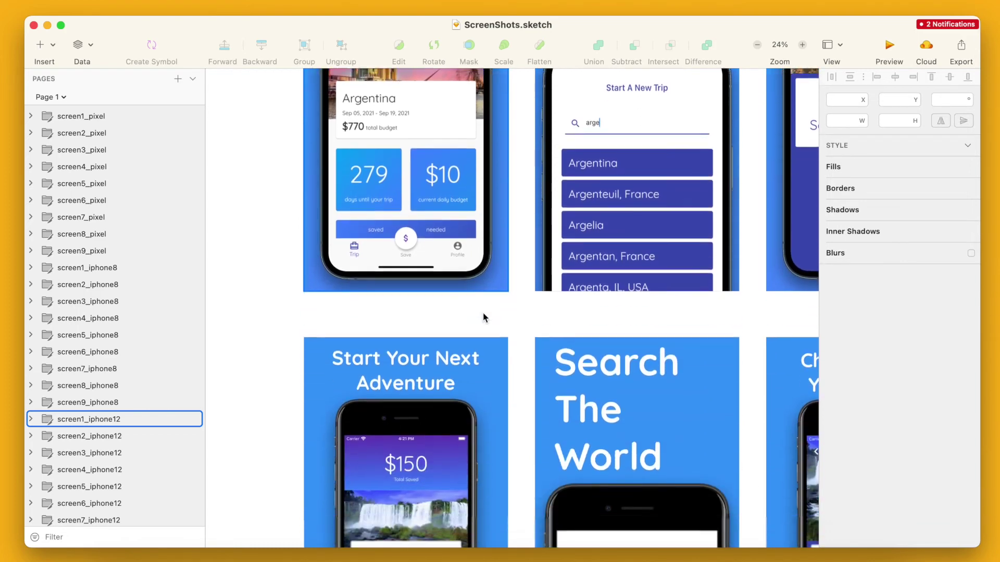
scroll(483, 317, "up", 4)
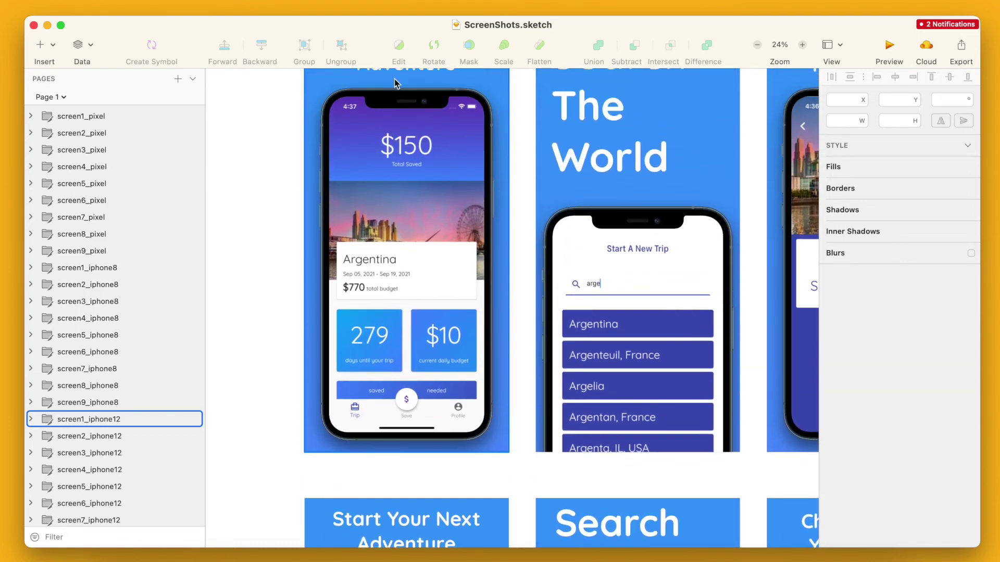
Compare the iPhone 8 and Pixel versions of the Start Your Next Adventure and Search The World screenshots.
scroll(339, 316, "down", 8)
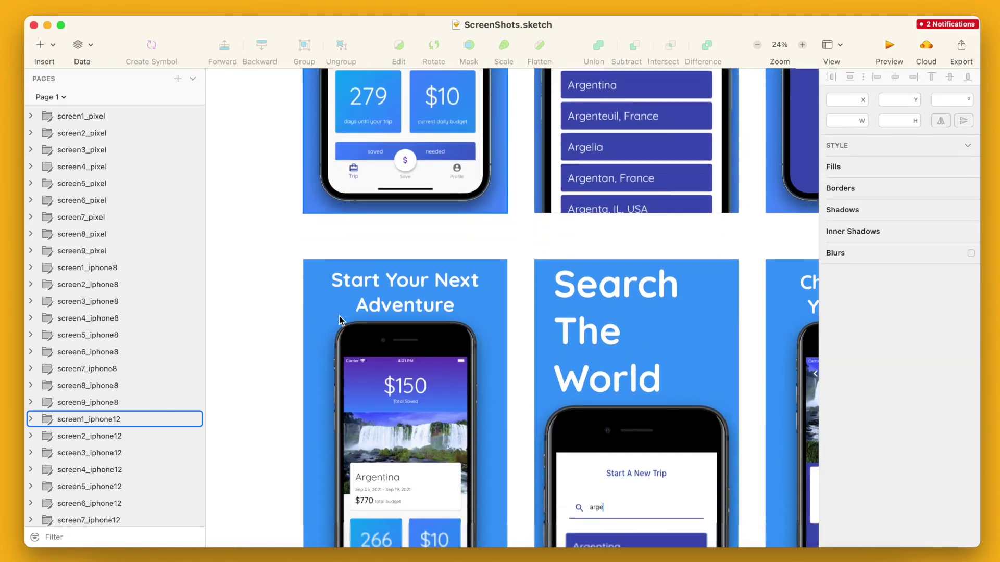
scroll(339, 315, "down", 7)
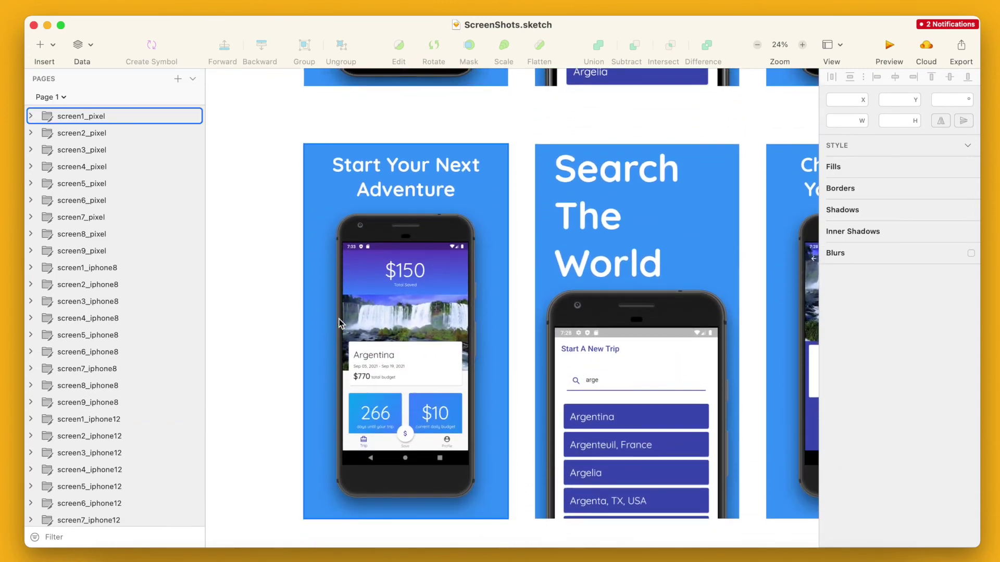
scroll(344, 325, "up", 6)
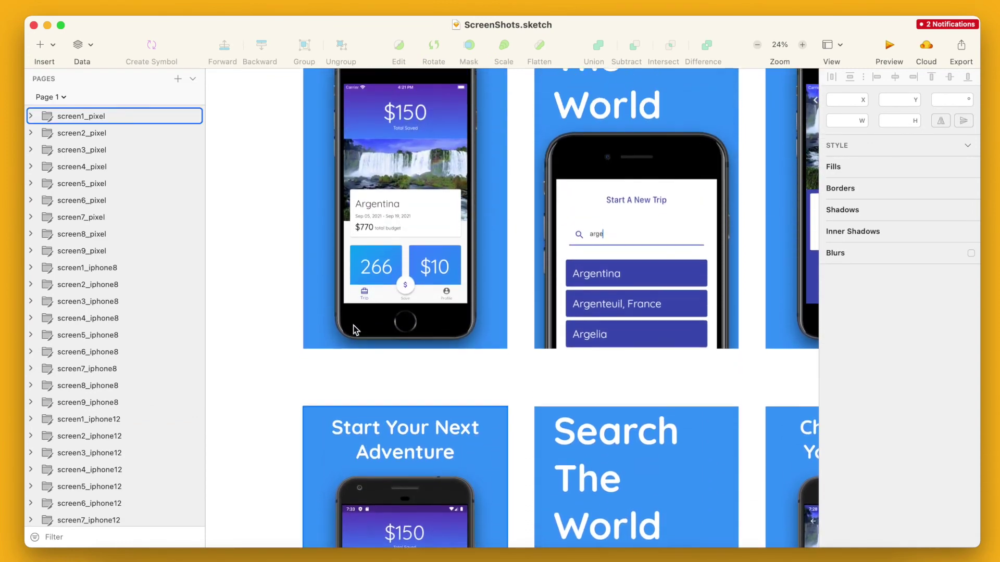
scroll(354, 331, "up", 1)
scroll(354, 330, "up", 4)
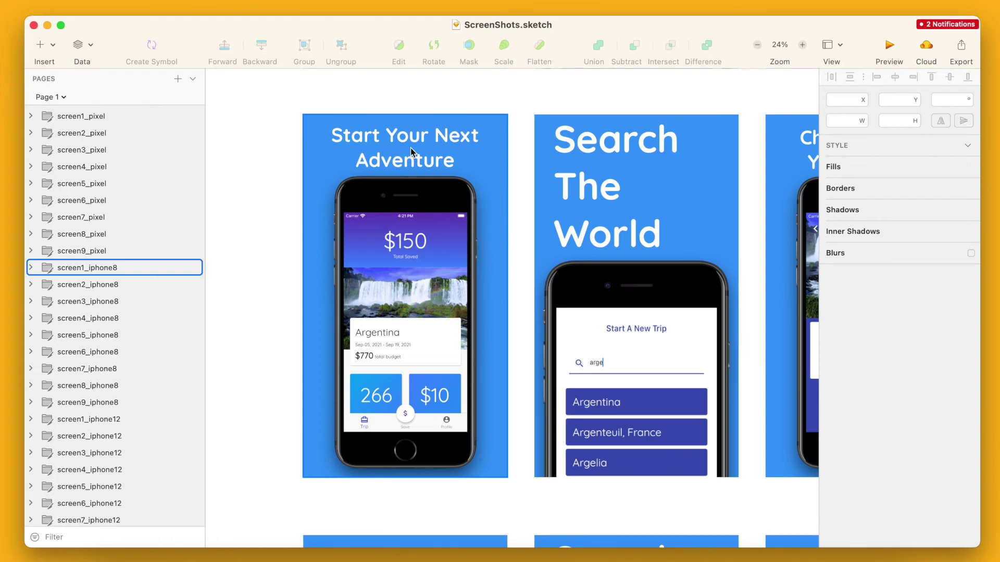
scroll(479, 188, "right", 1)
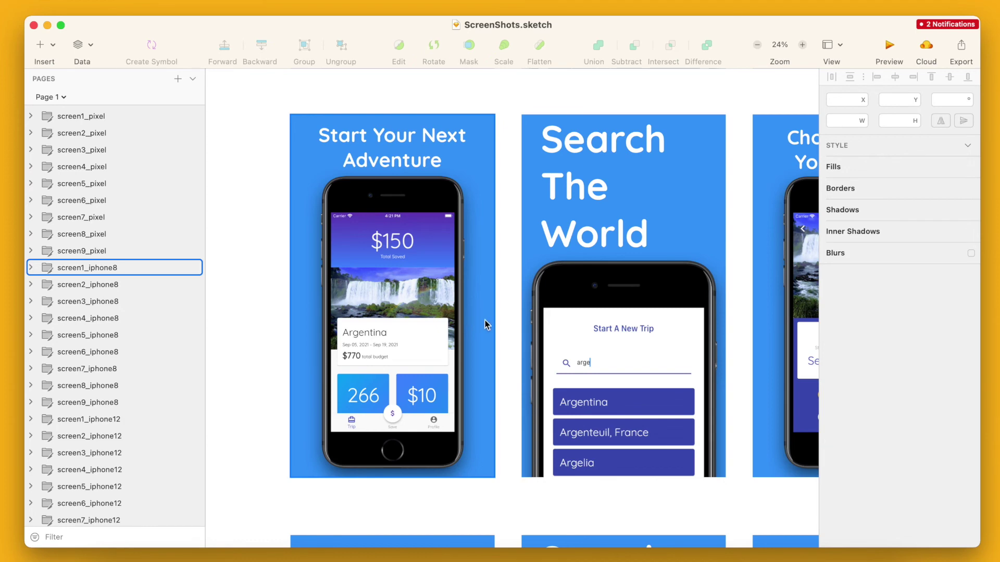
key("super+1")
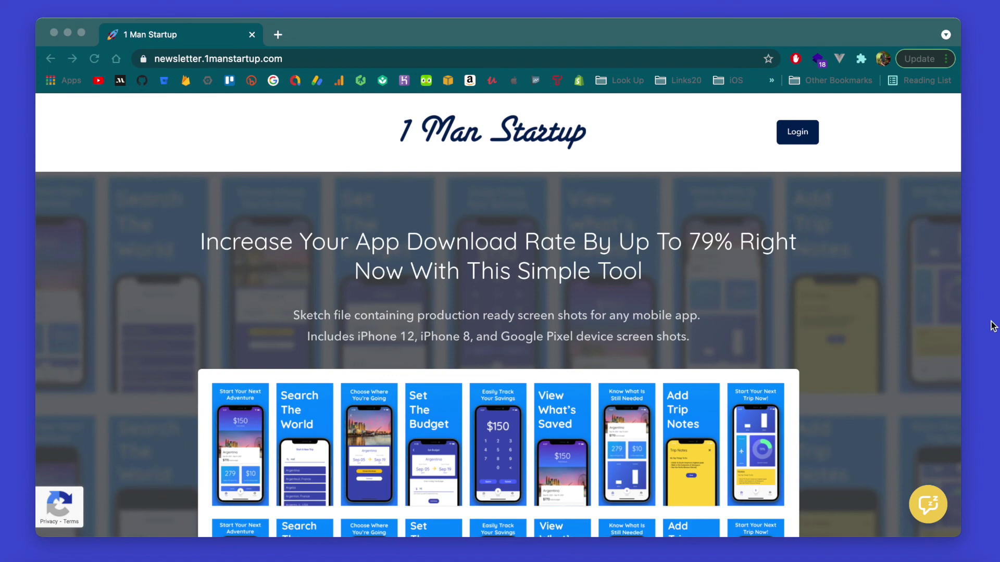
Review the screenshot template preview on the 1 Man Startup page and continue down to the newsletter sign-up form.
scroll(840, 256, "down", 4)
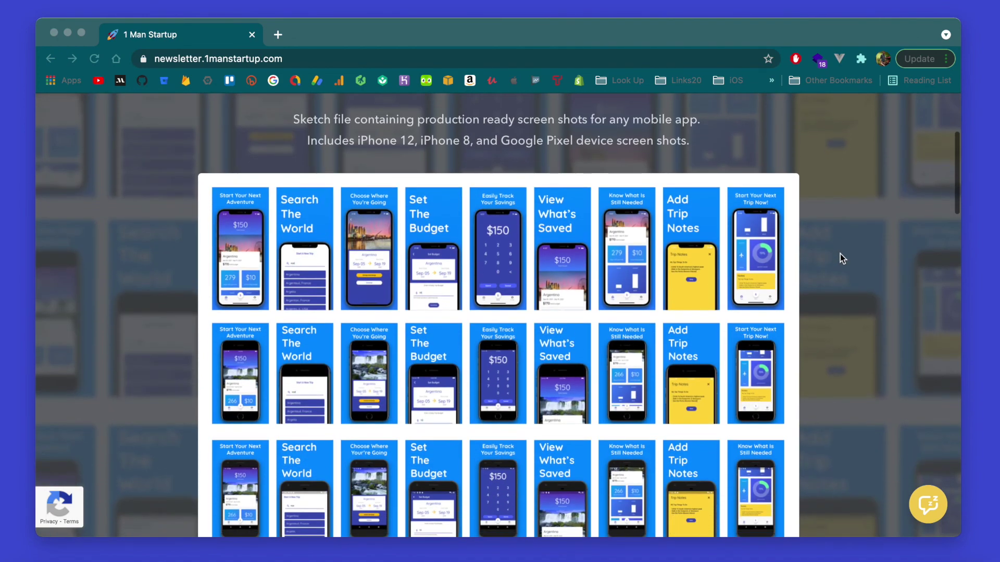
scroll(839, 254, "down", 1)
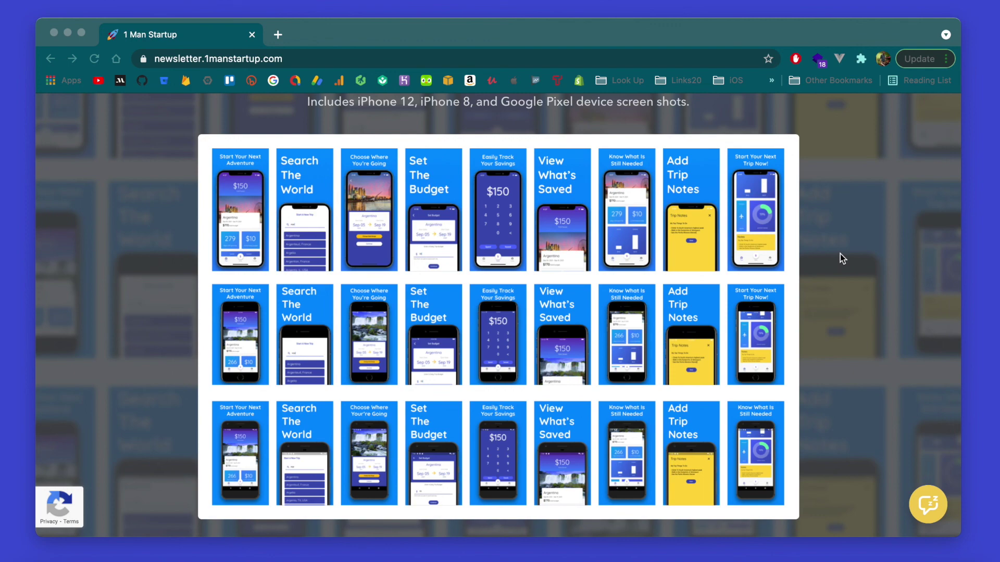
scroll(839, 254, "down", 8)
scroll(840, 256, "down", 5)
scroll(839, 263, "down", 10)
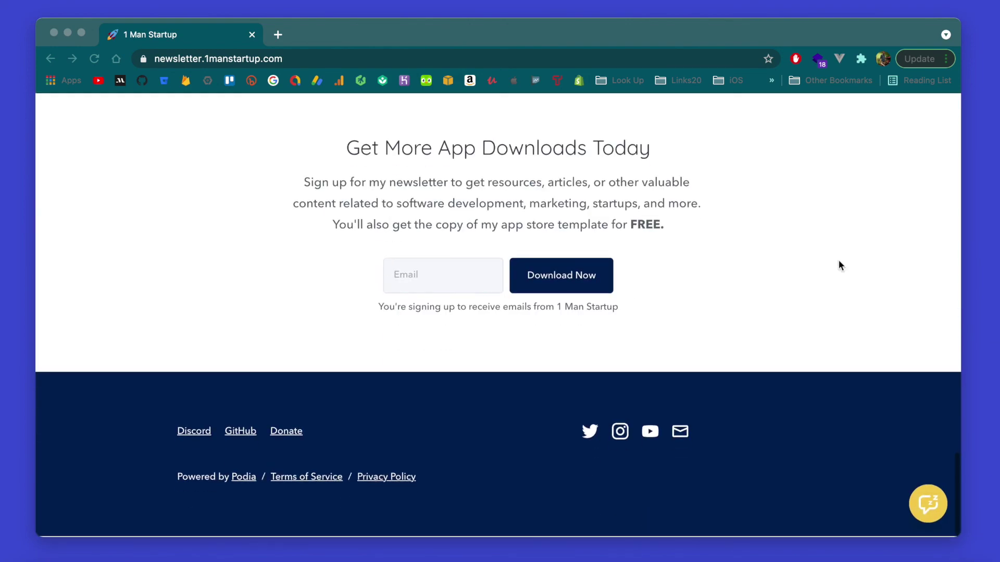